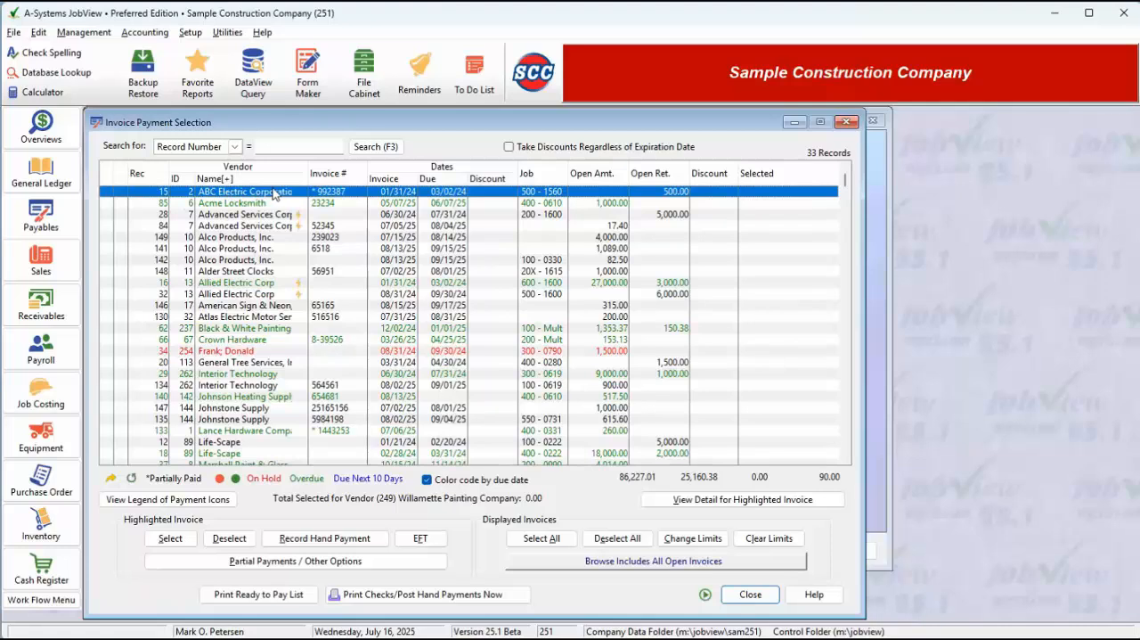
- Try different sort orders on the open invoices, including by job, and finish with the list sorted by vendor name
left_click(532, 174)
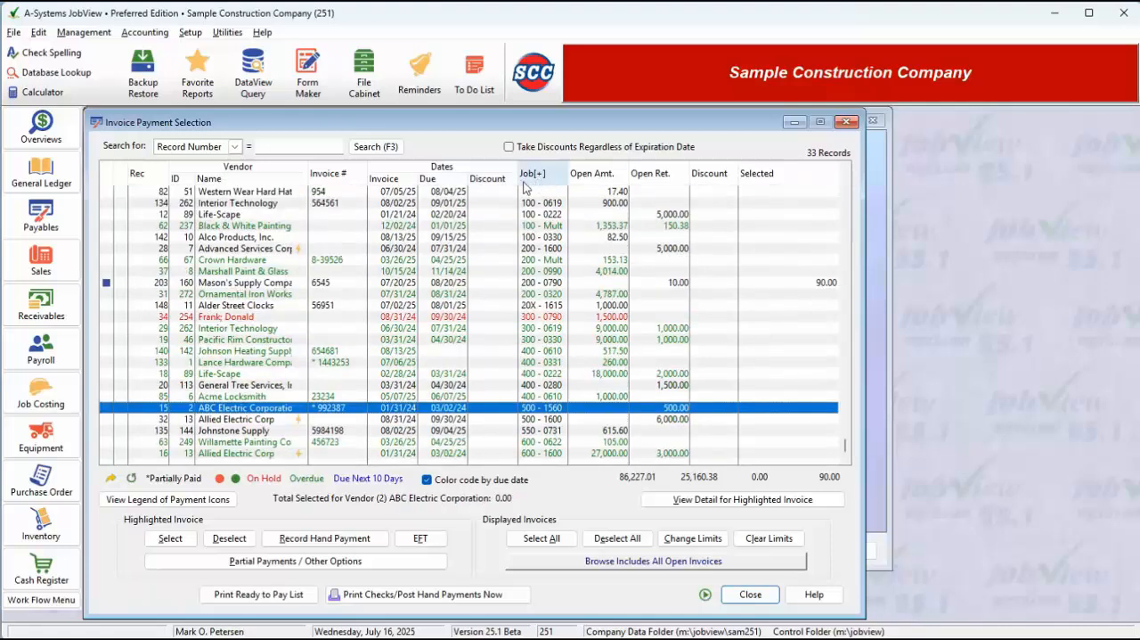
left_click(157, 175)
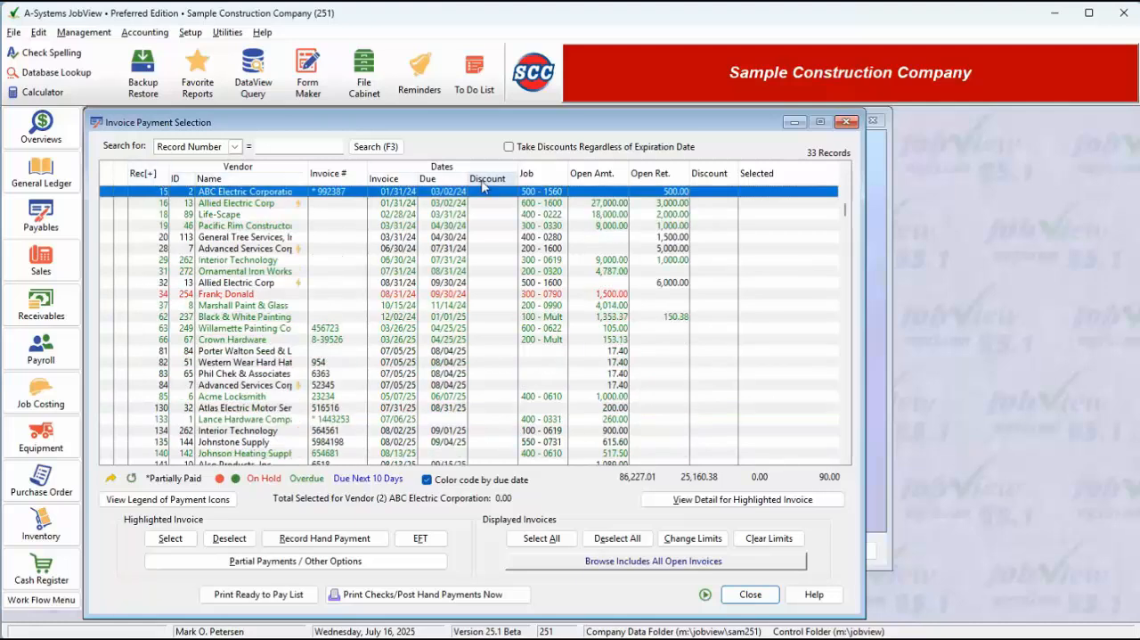
left_click(225, 181)
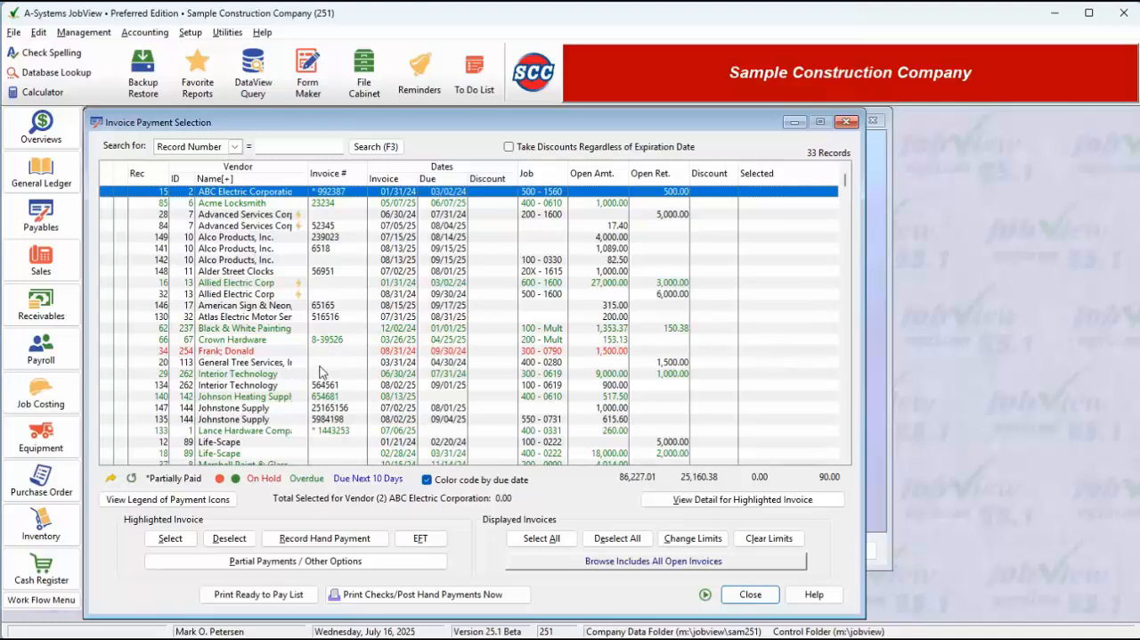
- Limit the displayed invoices to a job range covering only job 200, and clear the limits again
left_click(693, 539)
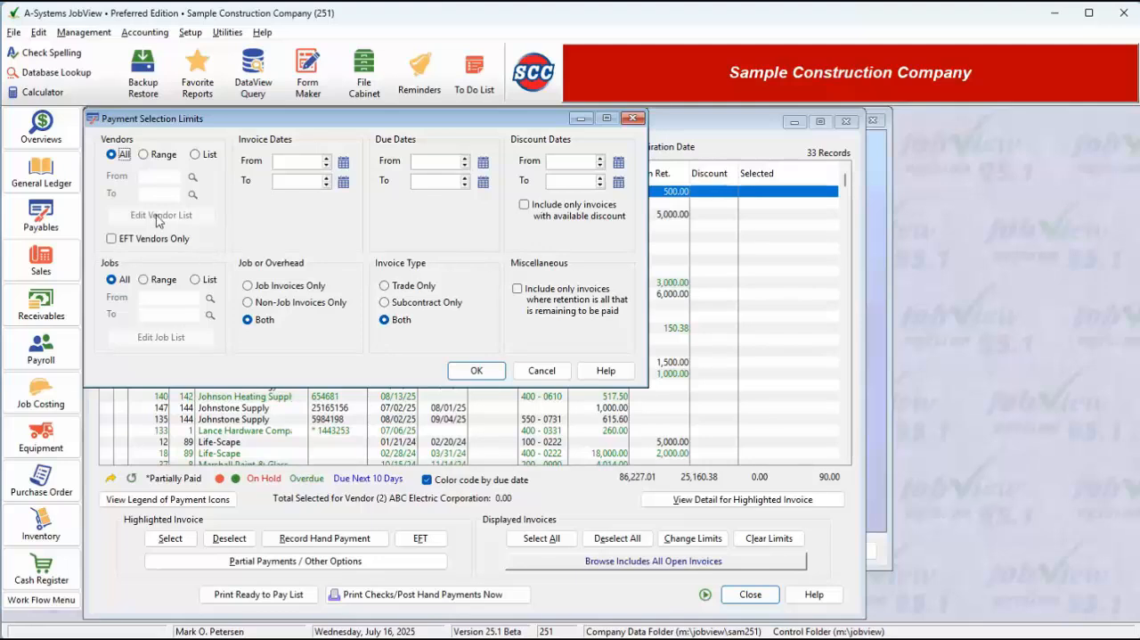
left_click(168, 283)
left_click(170, 300)
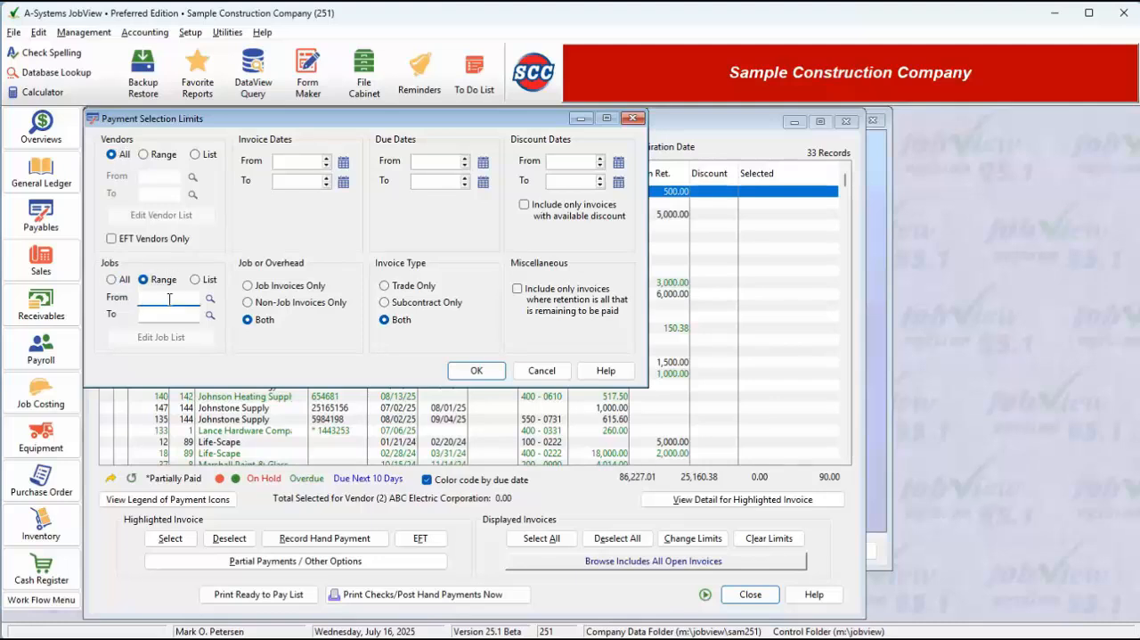
type("200")
key("Tab")
type("20")
left_click(475, 370)
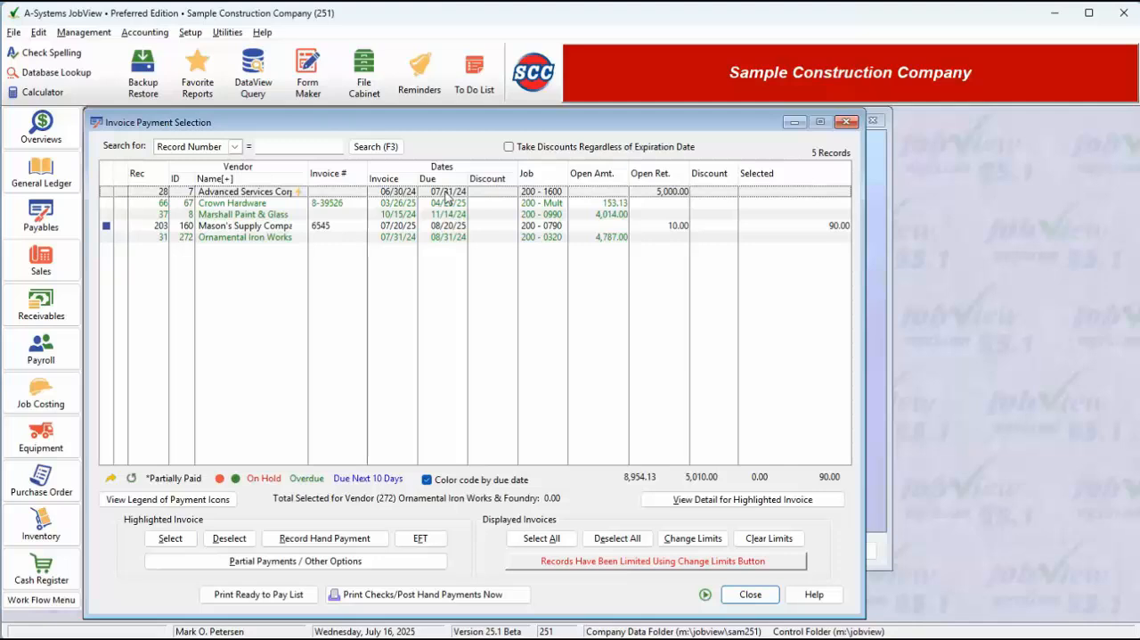
left_click(446, 199)
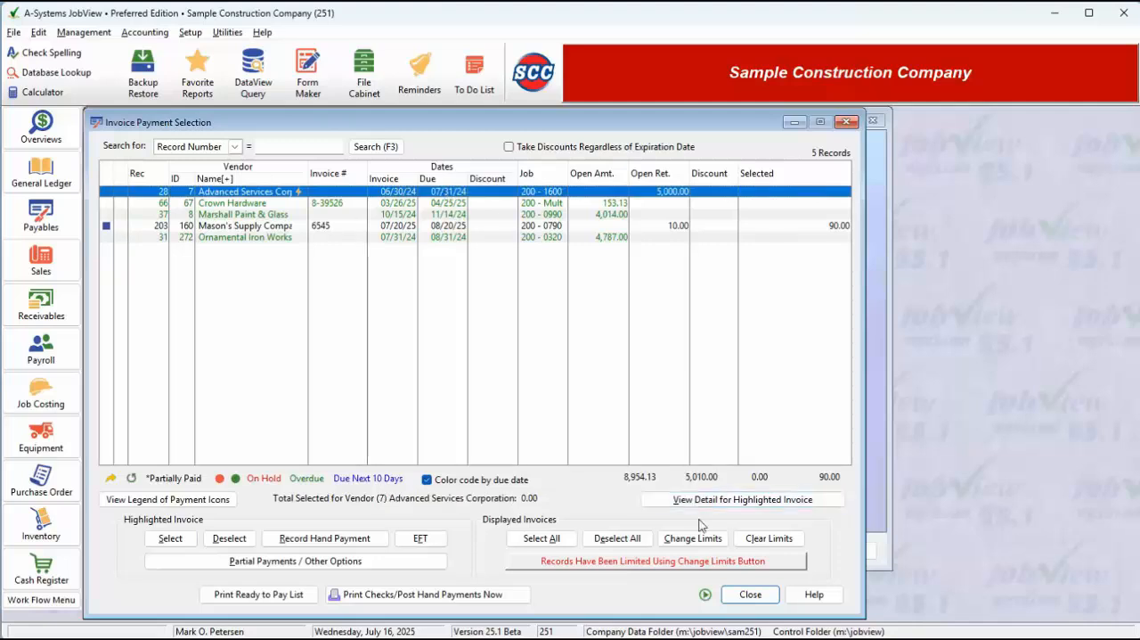
left_click(766, 539)
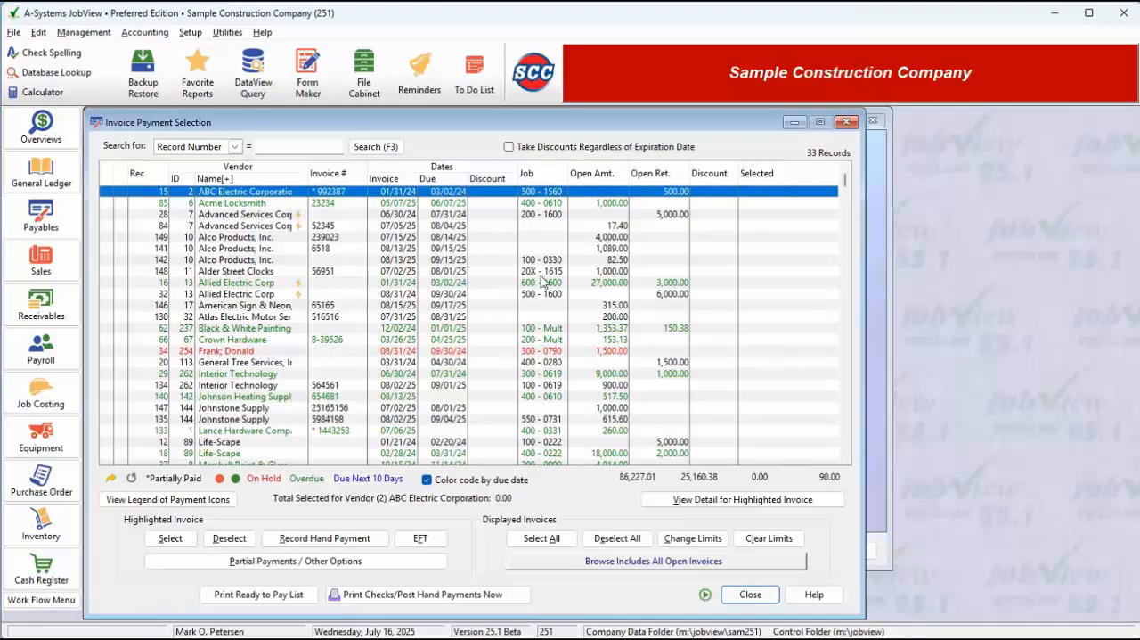
- View the detail of the Crown Hardware invoice, check its attachments, notes and payments, and close it
left_click(552, 341)
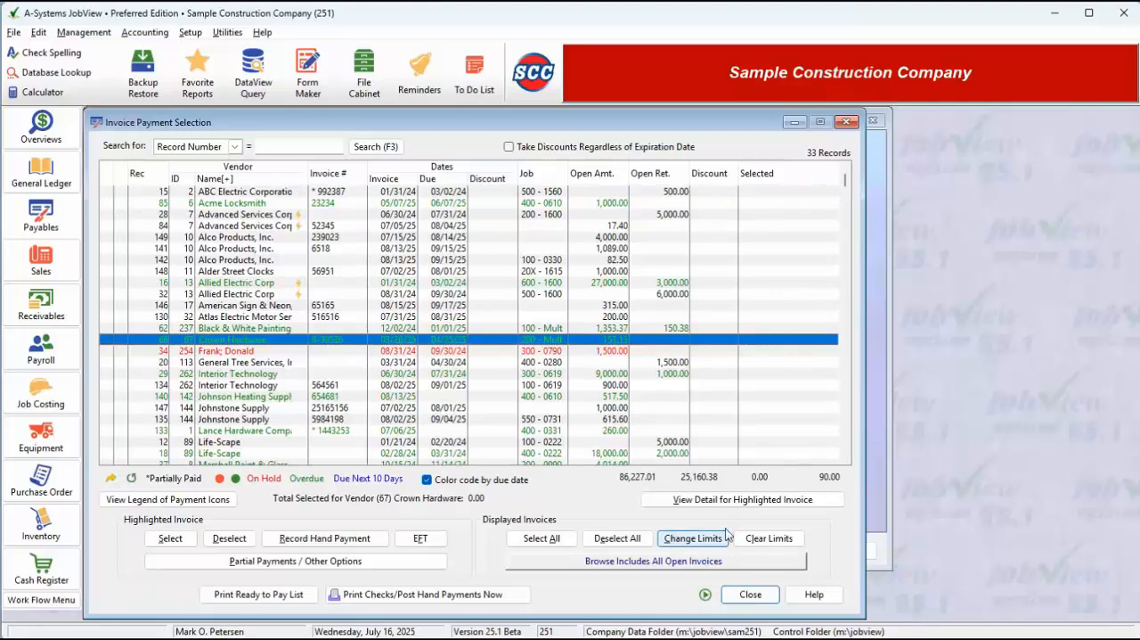
left_click(713, 503)
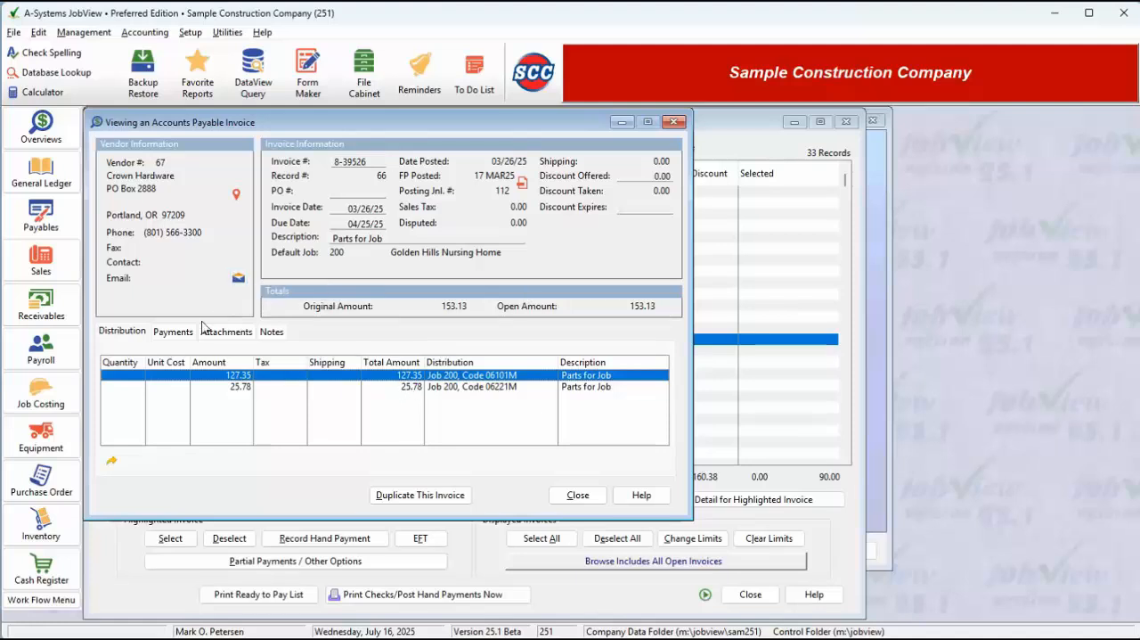
left_click(233, 333)
left_click(264, 336)
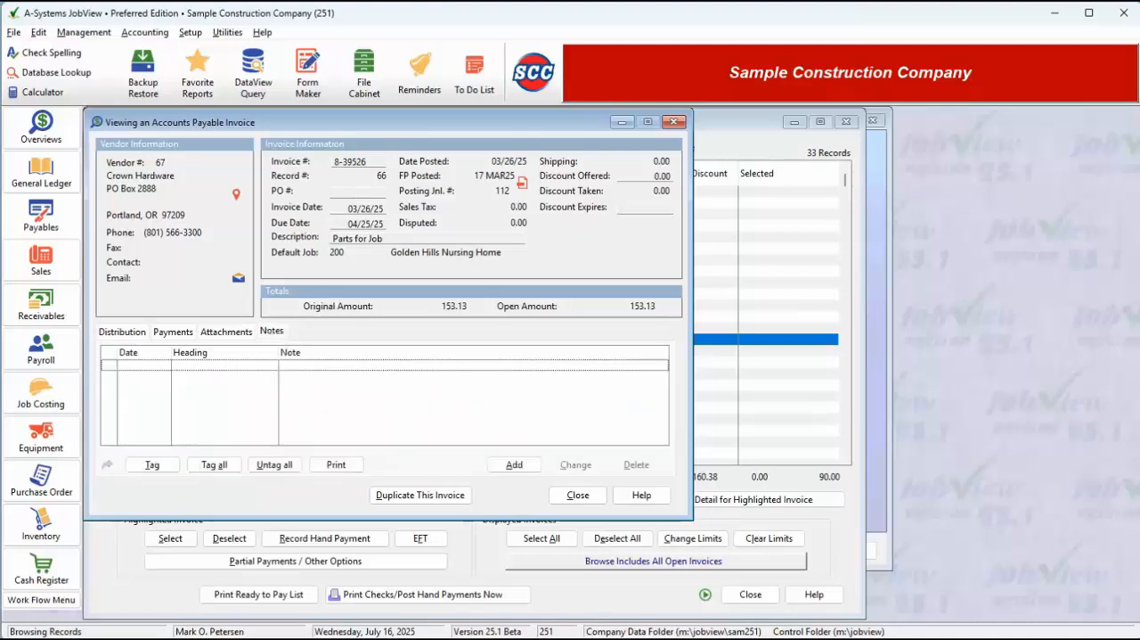
left_click(172, 338)
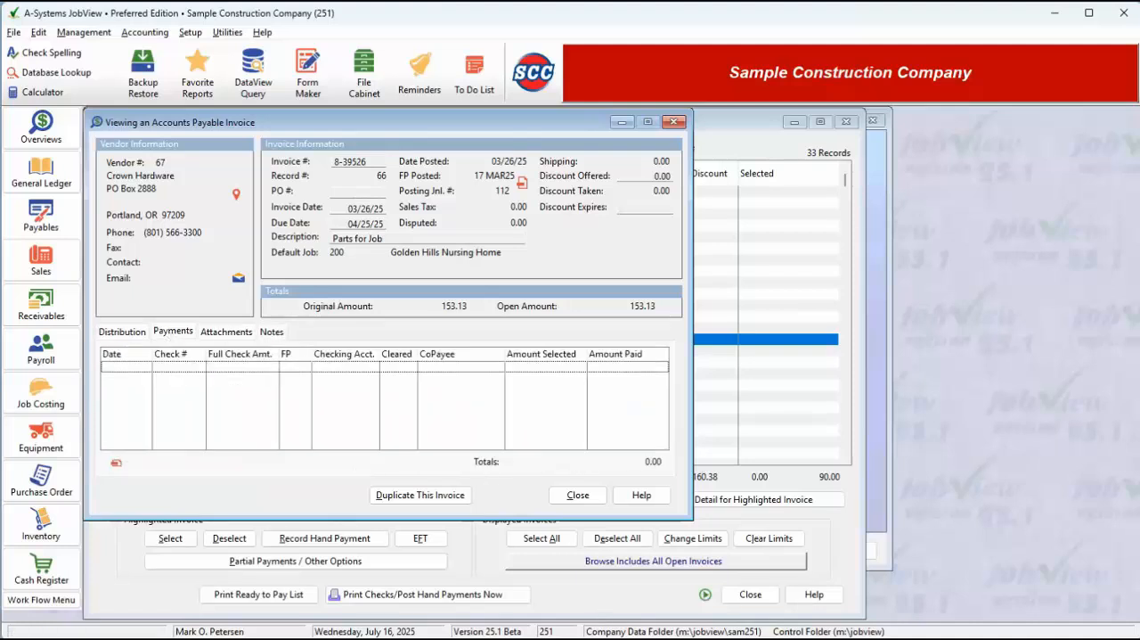
left_click(570, 496)
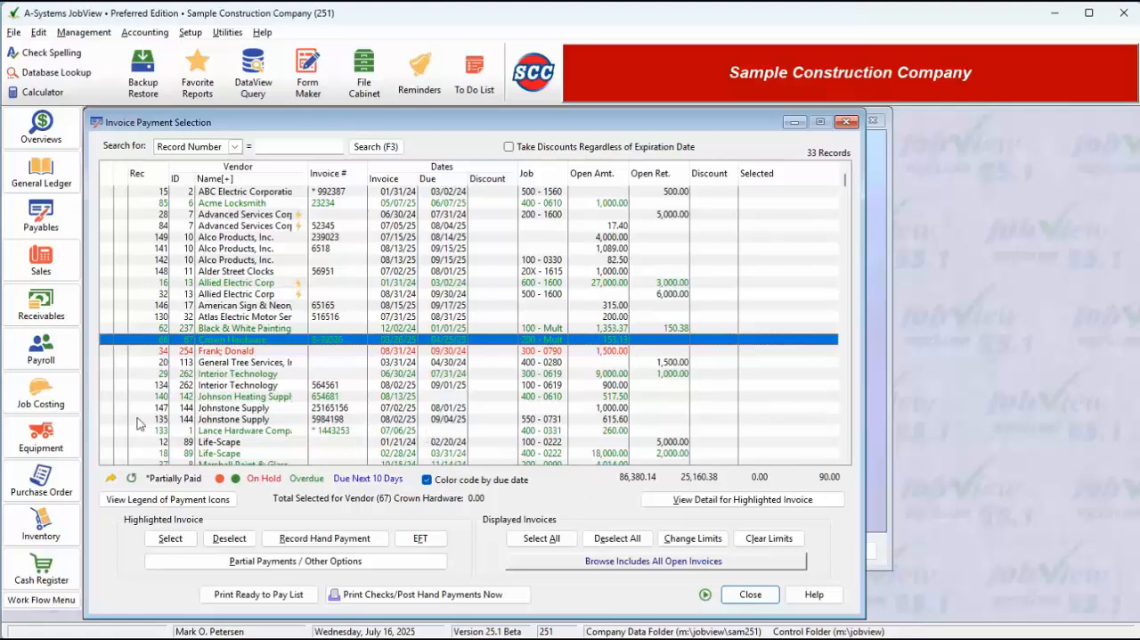
- Select the 1,089.00 Alco Products invoice for full payment, and deselect it again
left_click(177, 543)
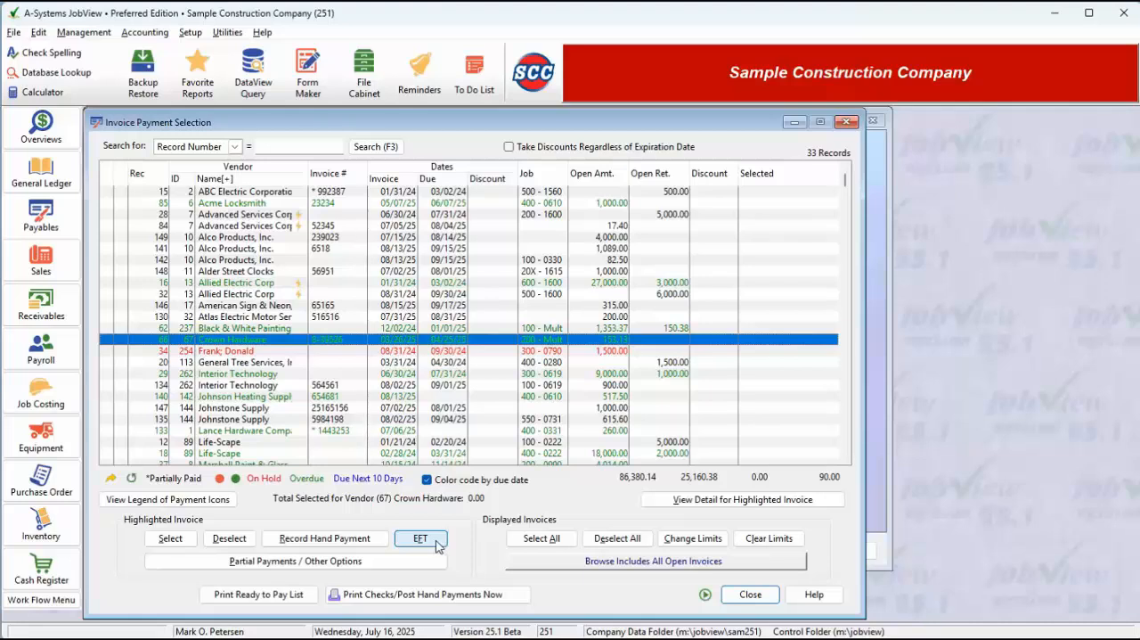
left_click(246, 249)
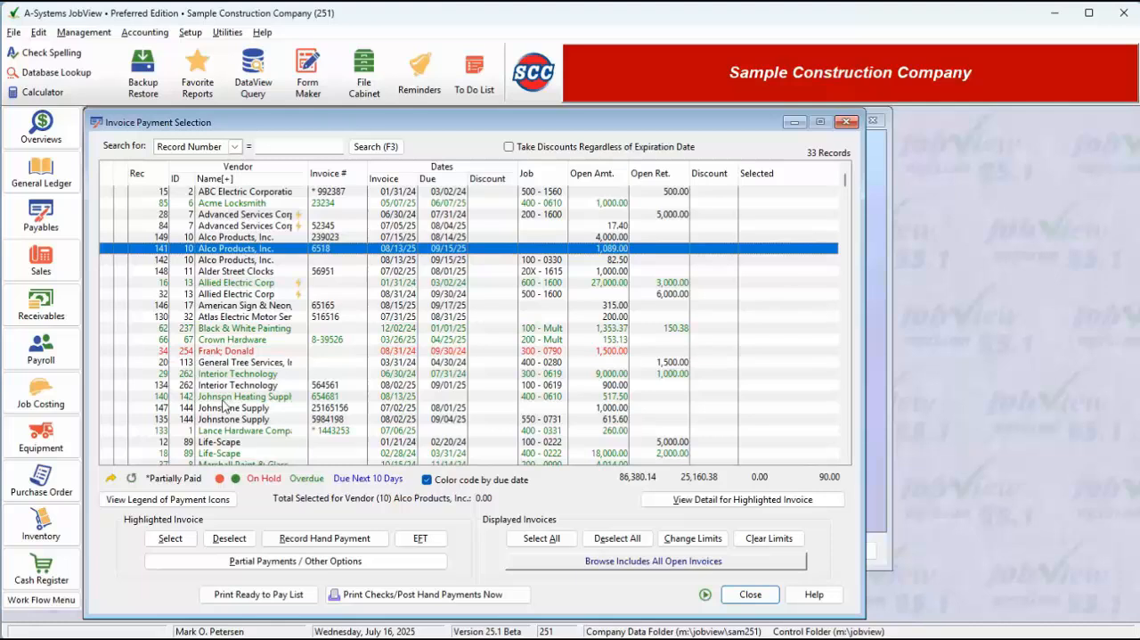
left_click(170, 542)
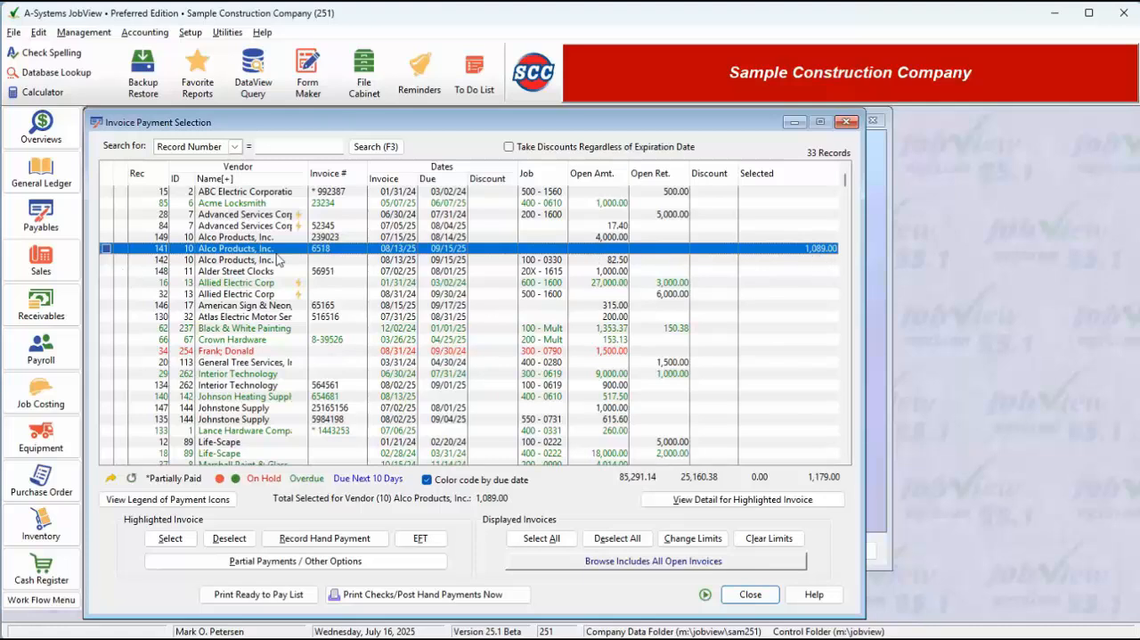
left_click(105, 271)
left_click(136, 251)
left_click(232, 538)
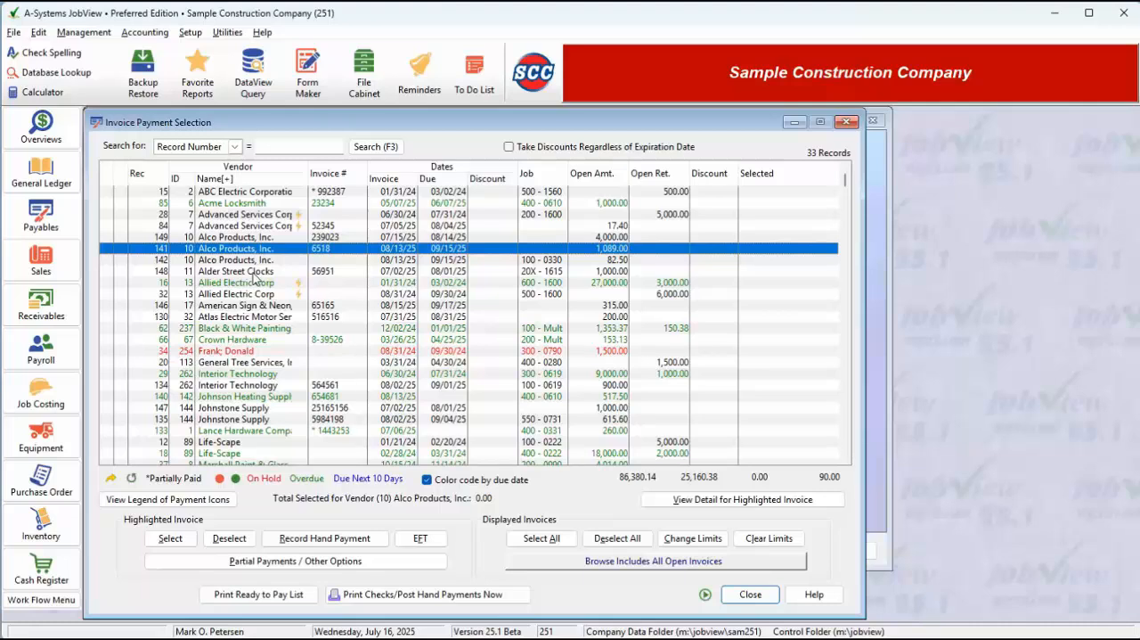
- Enter a hand payment by handwritten check for the highlighted Alco Products invoice, with check number 66455
left_click(302, 540)
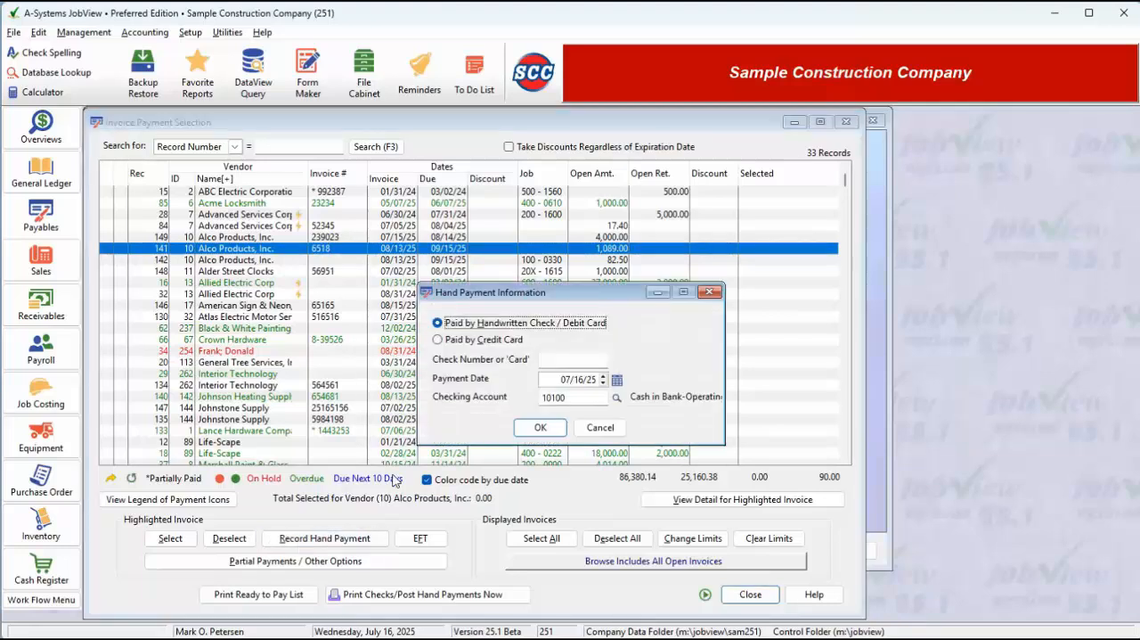
left_click(489, 348)
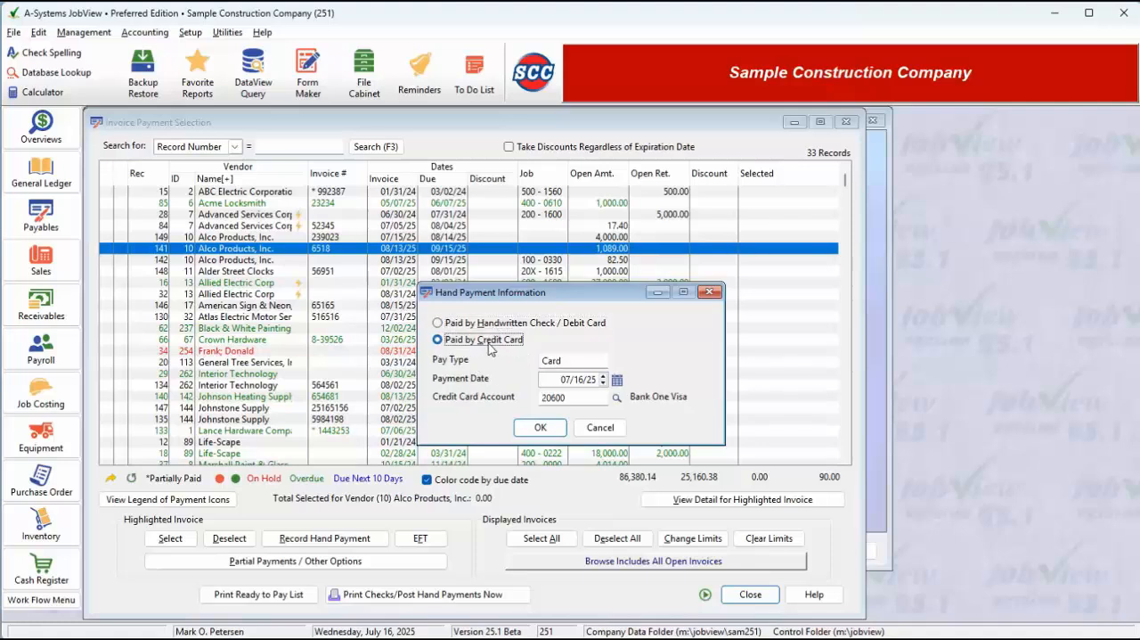
left_click(489, 327)
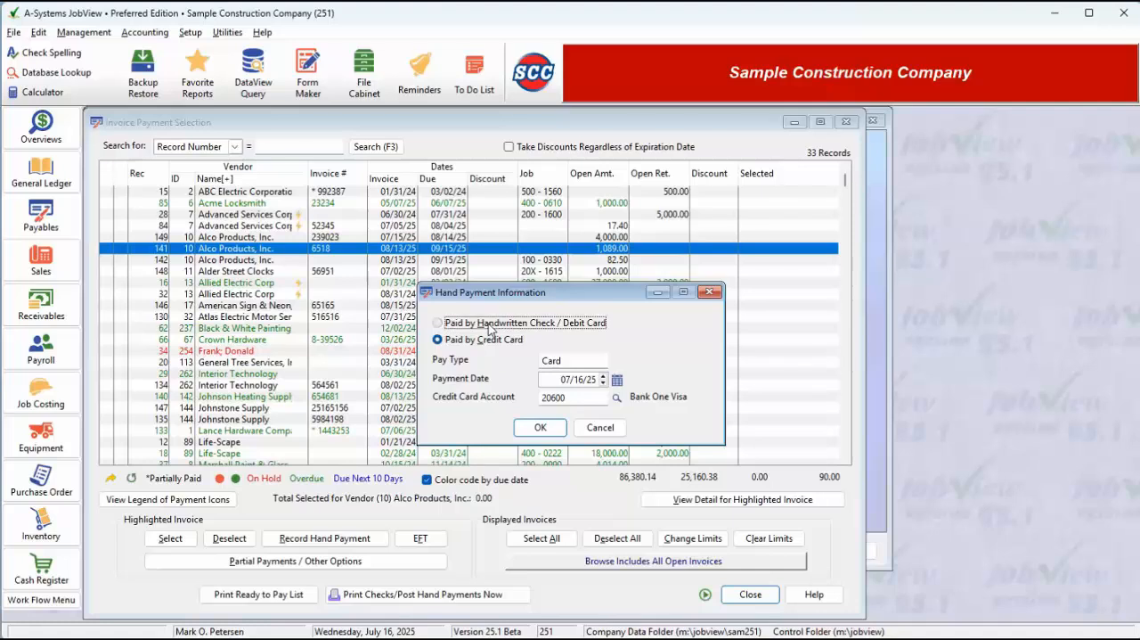
left_click(589, 359)
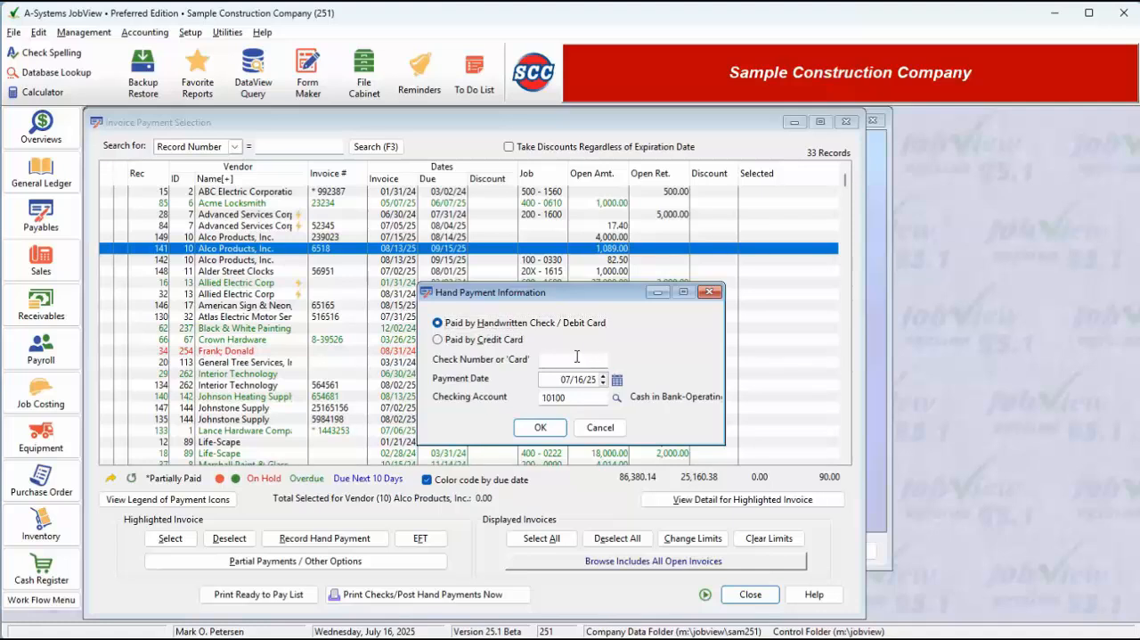
type("664552")
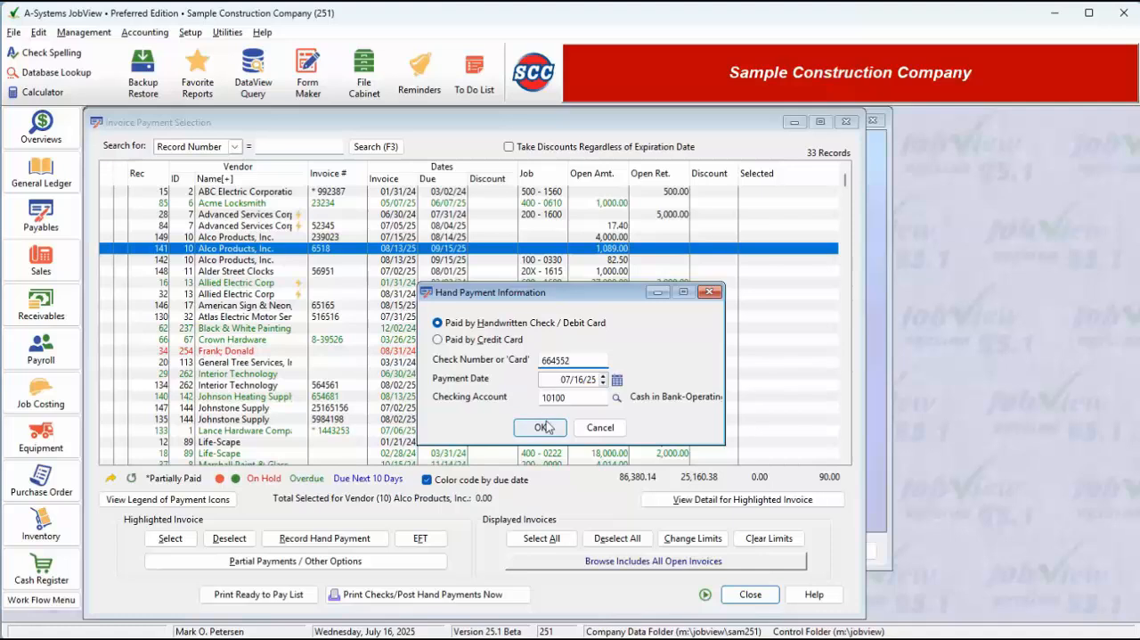
- Record the Alco Products hand payment as paid by credit card, using the American Express account
left_click(504, 341)
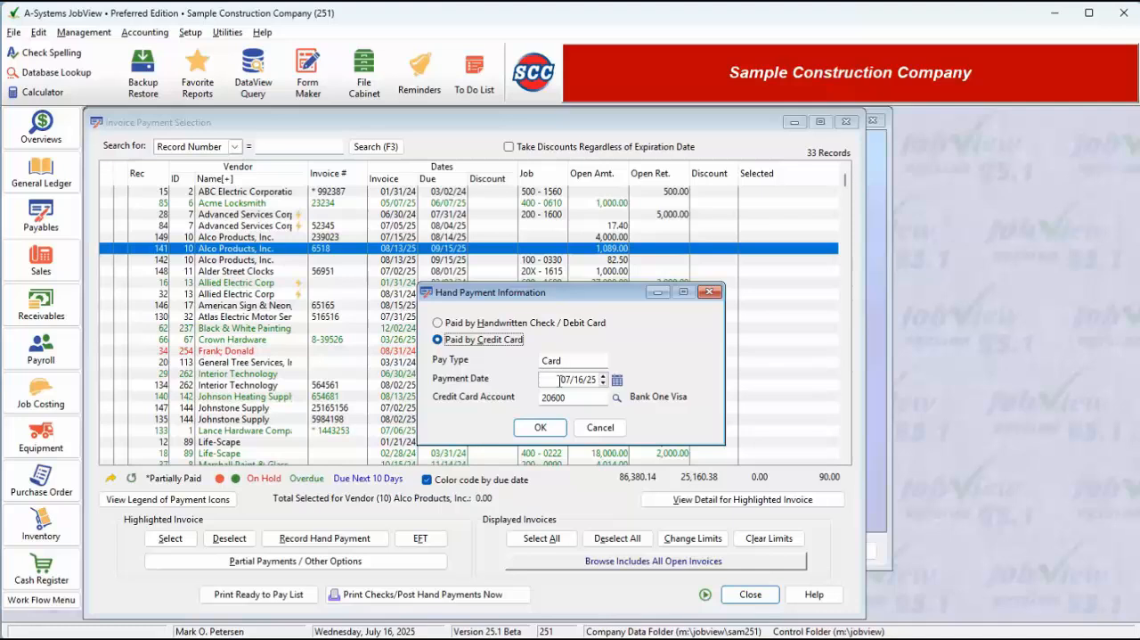
left_click(616, 397)
double_click(223, 203)
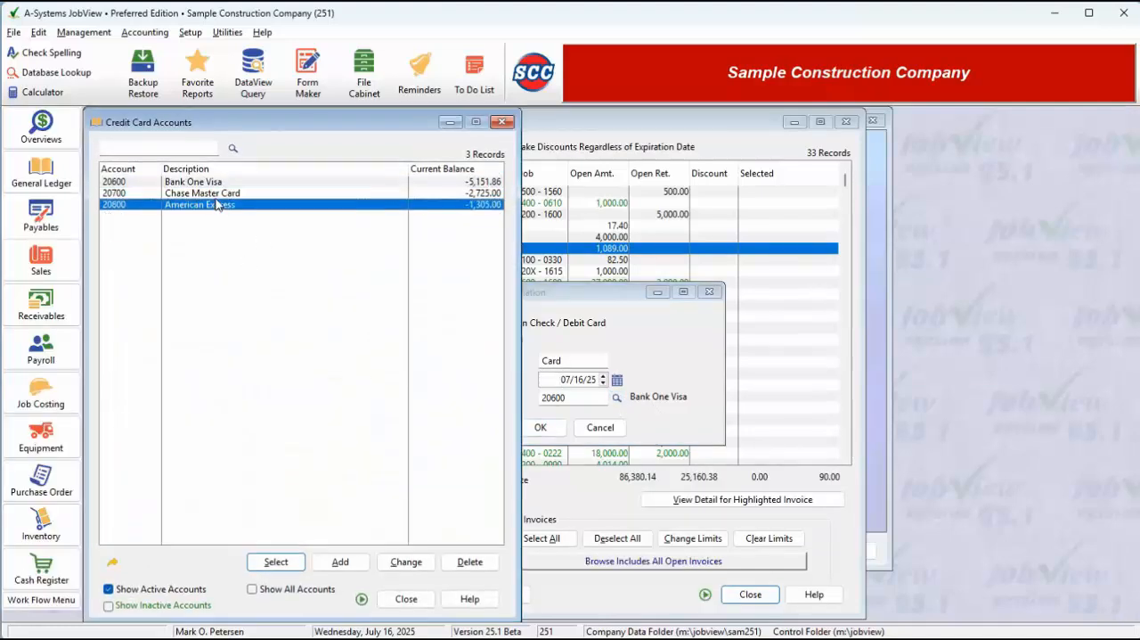
left_click(543, 427)
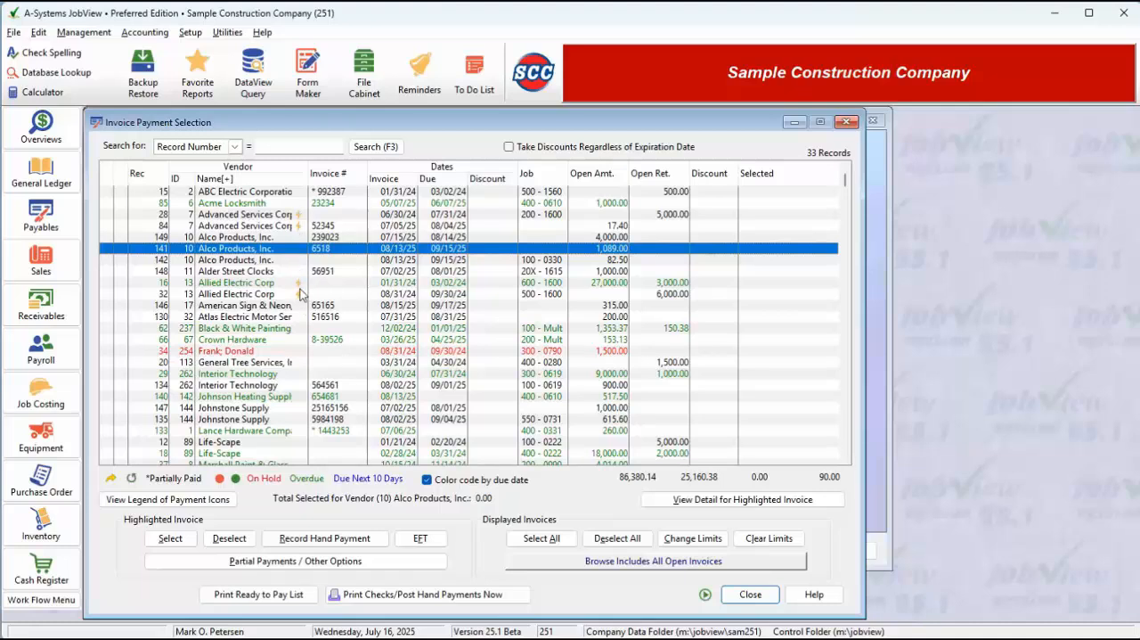
- Select only the highlighted 17.40 Advanced Services Corporation invoice for EFT payment, and deselect it again
left_click(301, 228)
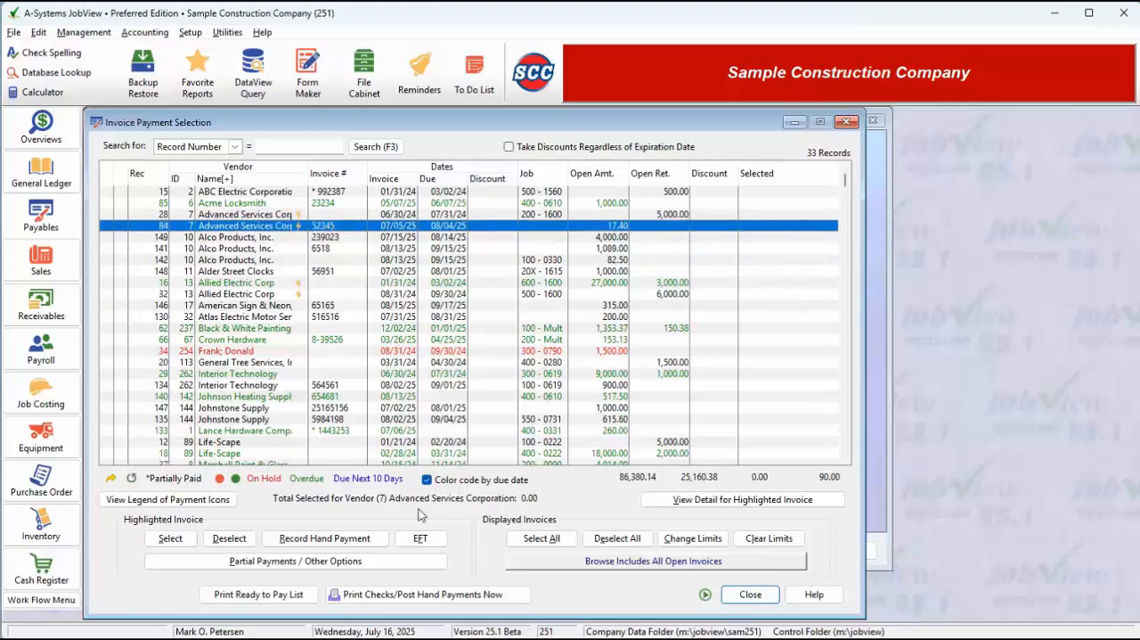
left_click(421, 539)
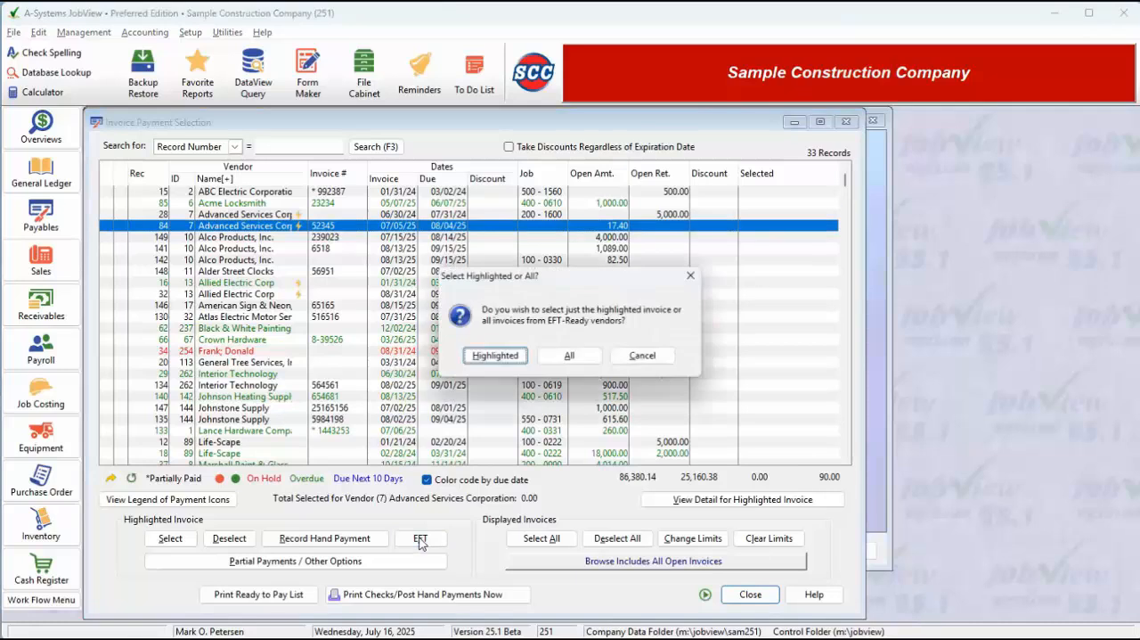
left_click(505, 357)
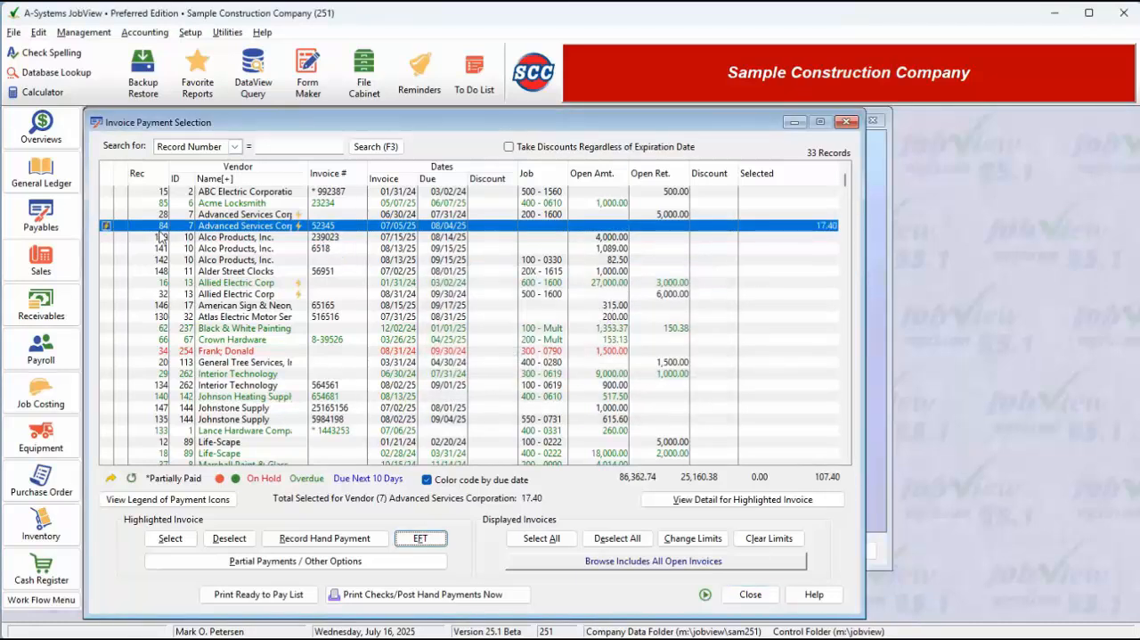
left_click(105, 224)
left_click(230, 538)
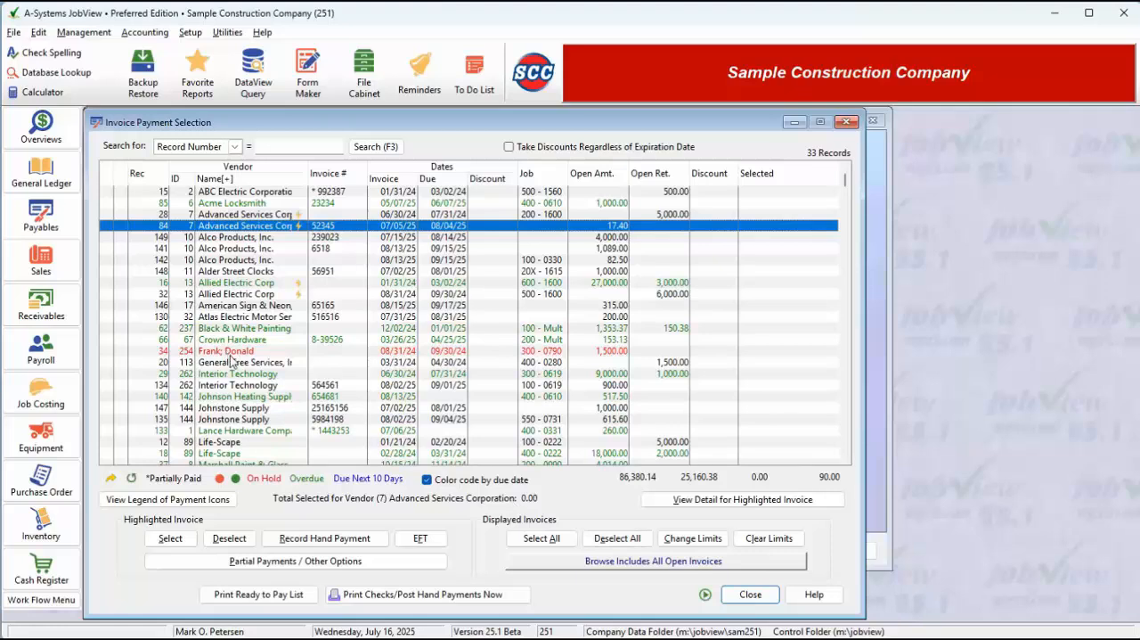
- Select for payment the five consecutive invoices from Interior Technology's 9,000.00 invoice through Johnstone Supply's 615.60 invoice
scroll(233, 364, "down", 3)
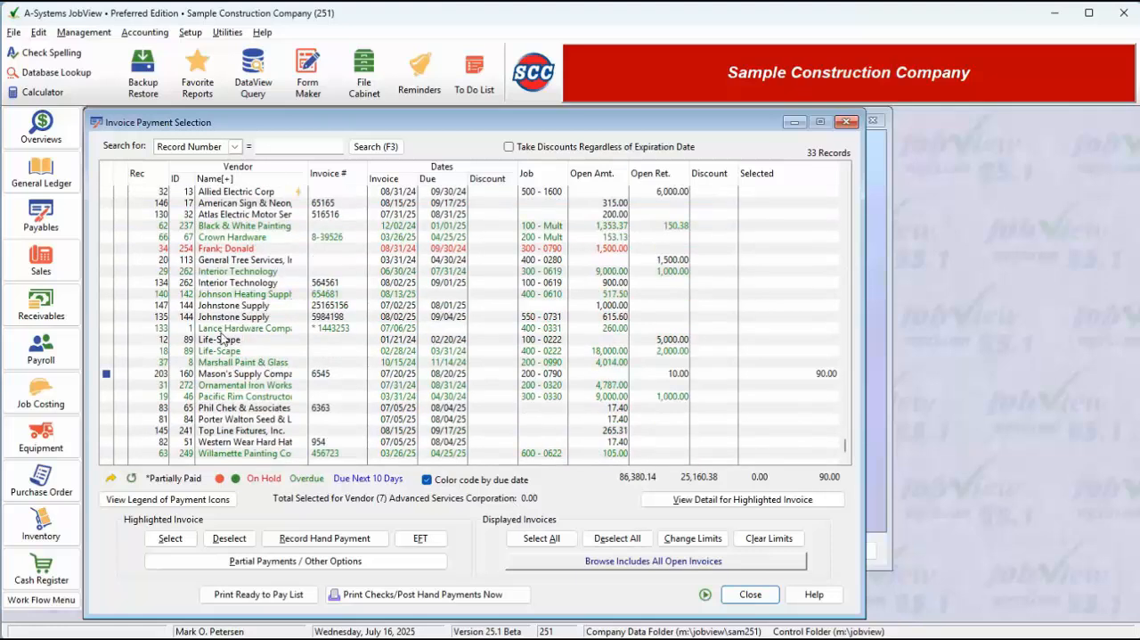
left_click(203, 271)
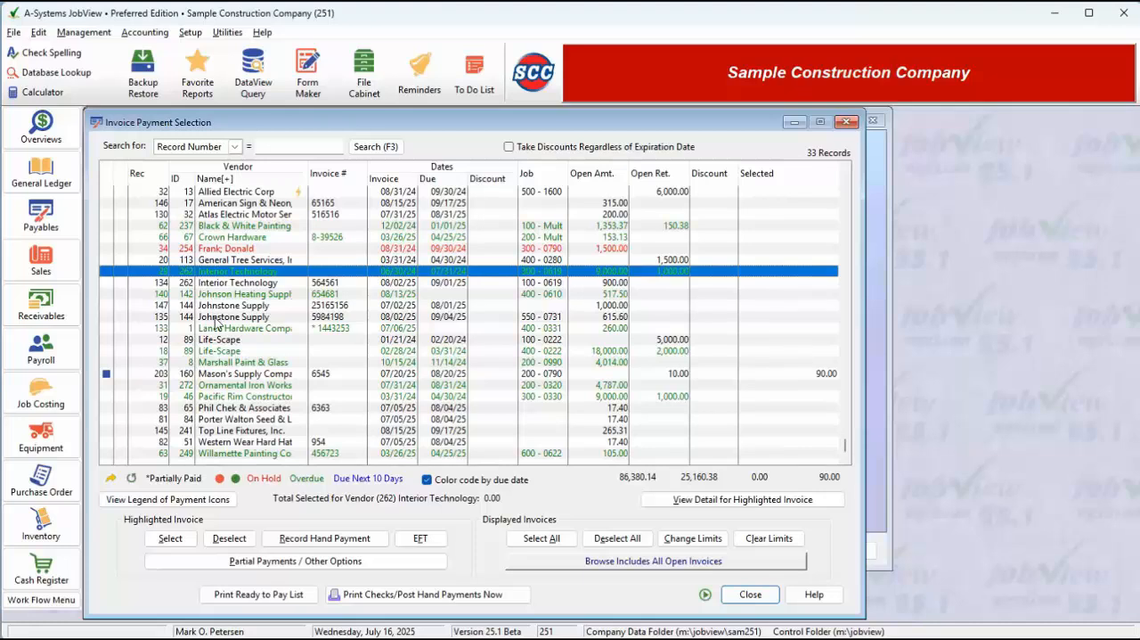
left_click(216, 318, "shift")
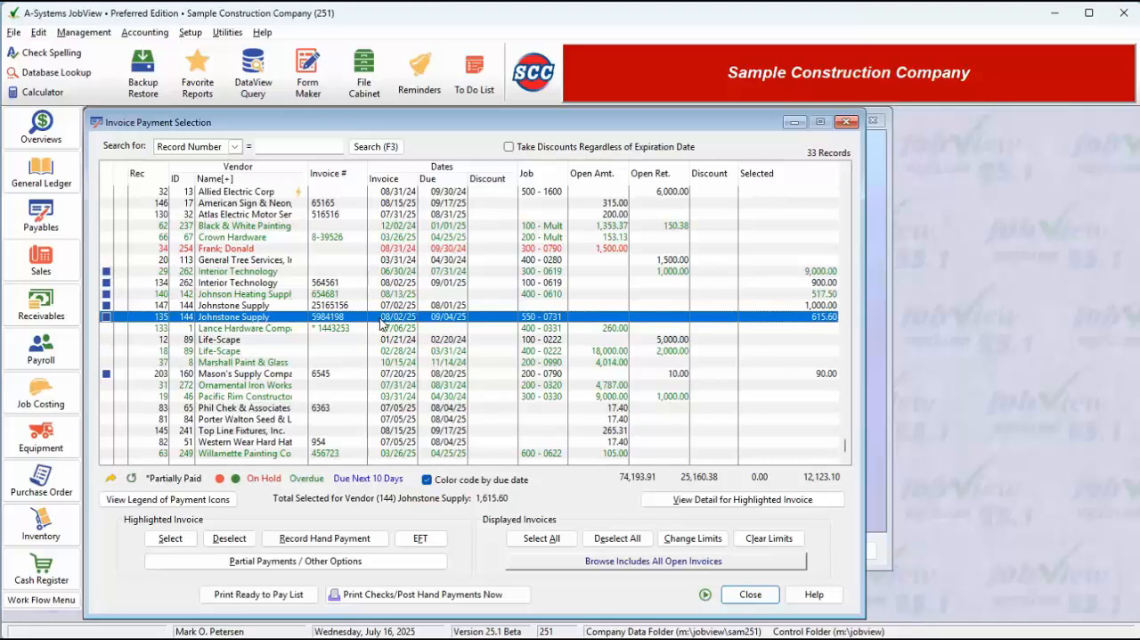
- Open the partial payment options for the Black & White Painting invoice and review its two distribution lines
scroll(452, 369, "up", 3)
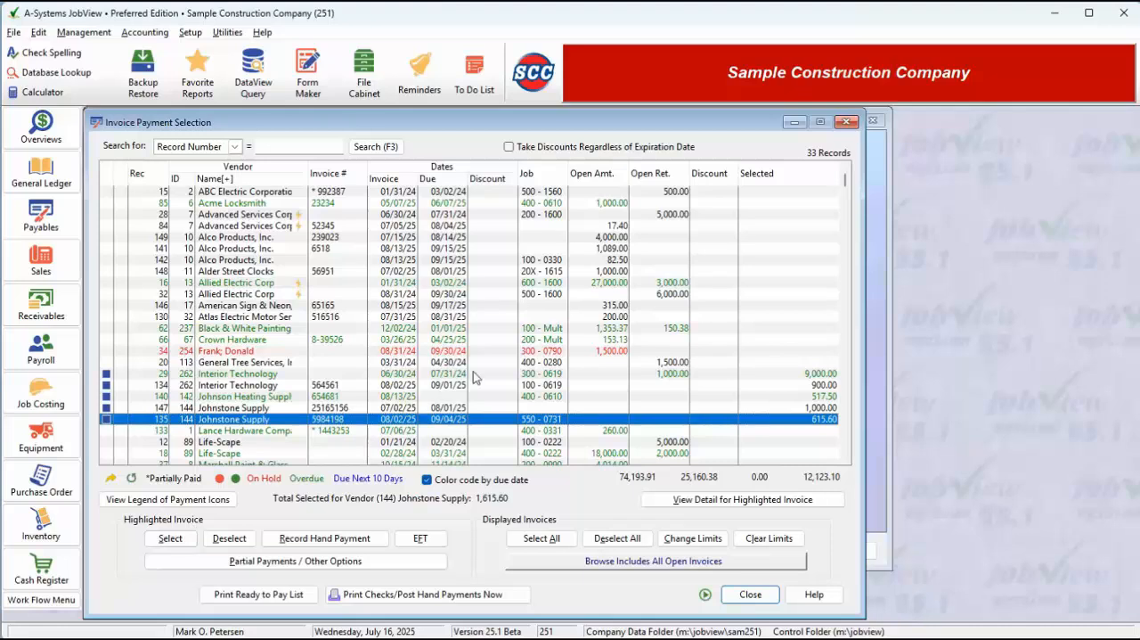
left_click(489, 329)
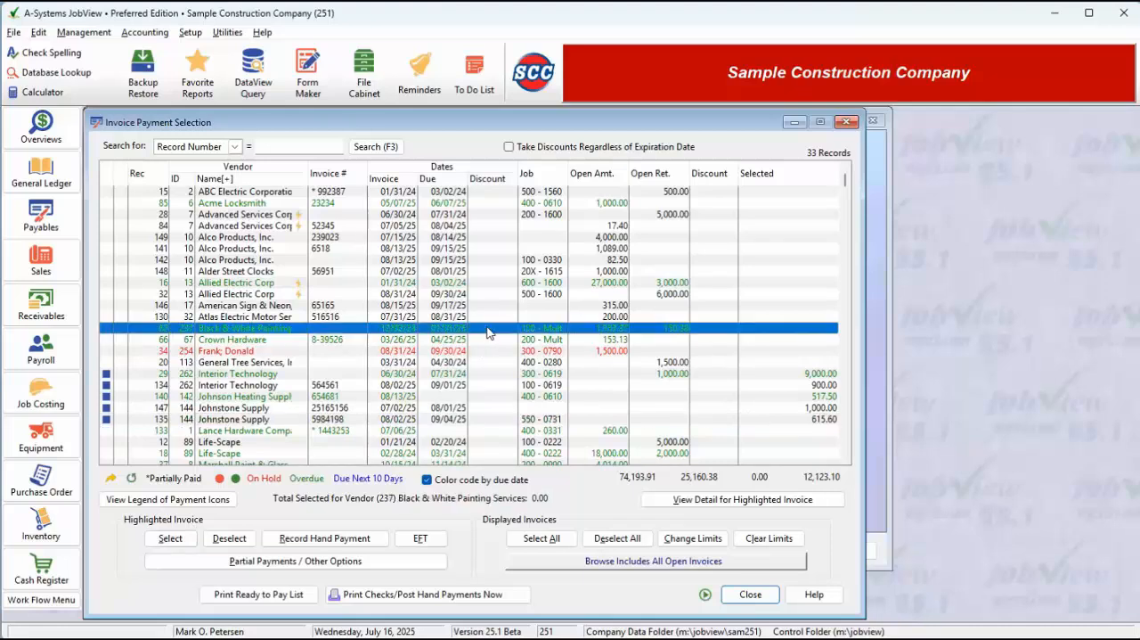
left_click(297, 561)
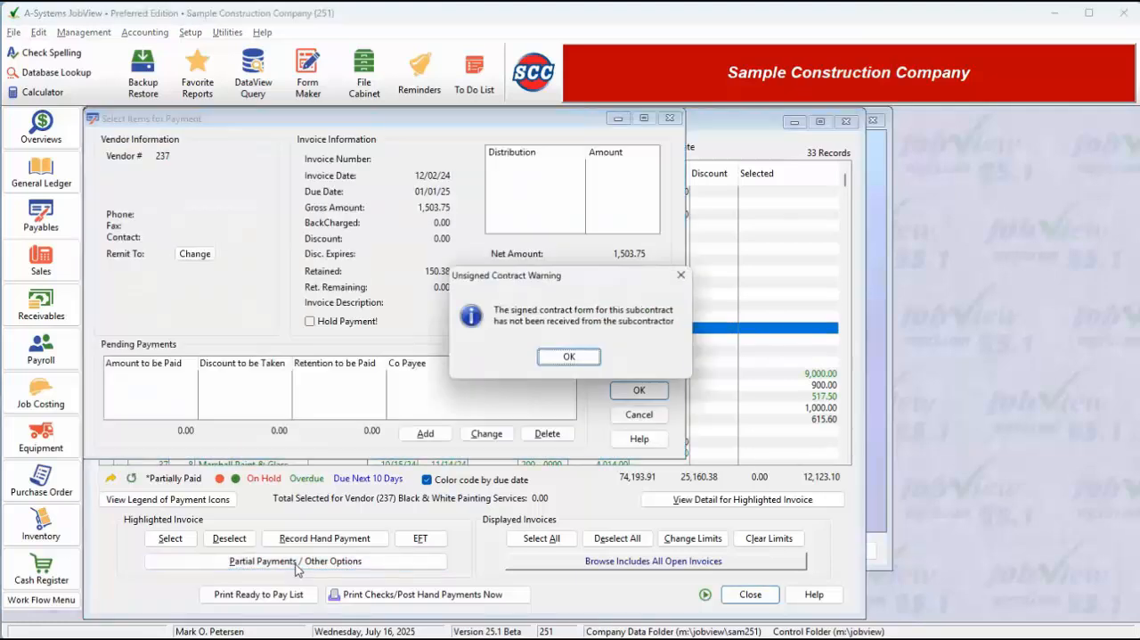
left_click(570, 360)
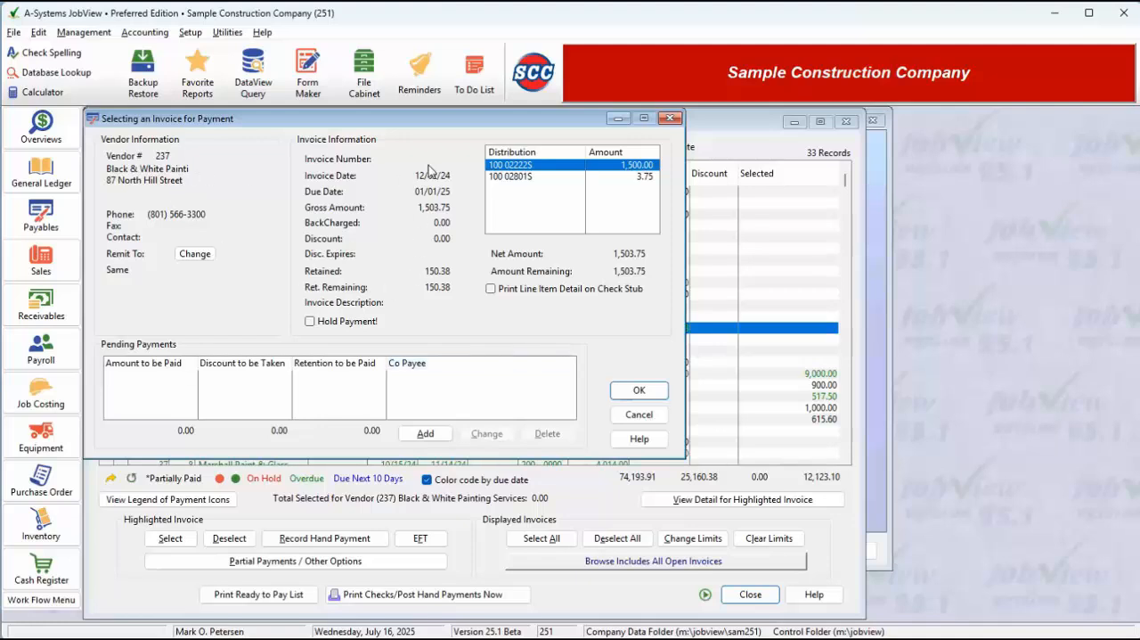
left_click(556, 177)
left_click(561, 166)
left_click(559, 178)
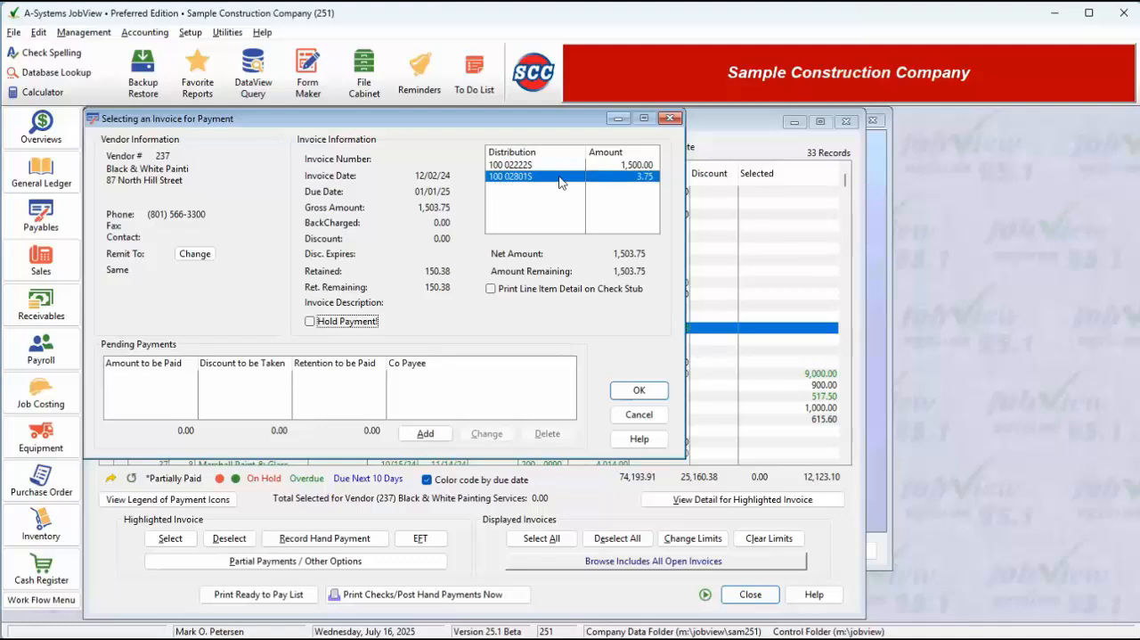
left_click(514, 166)
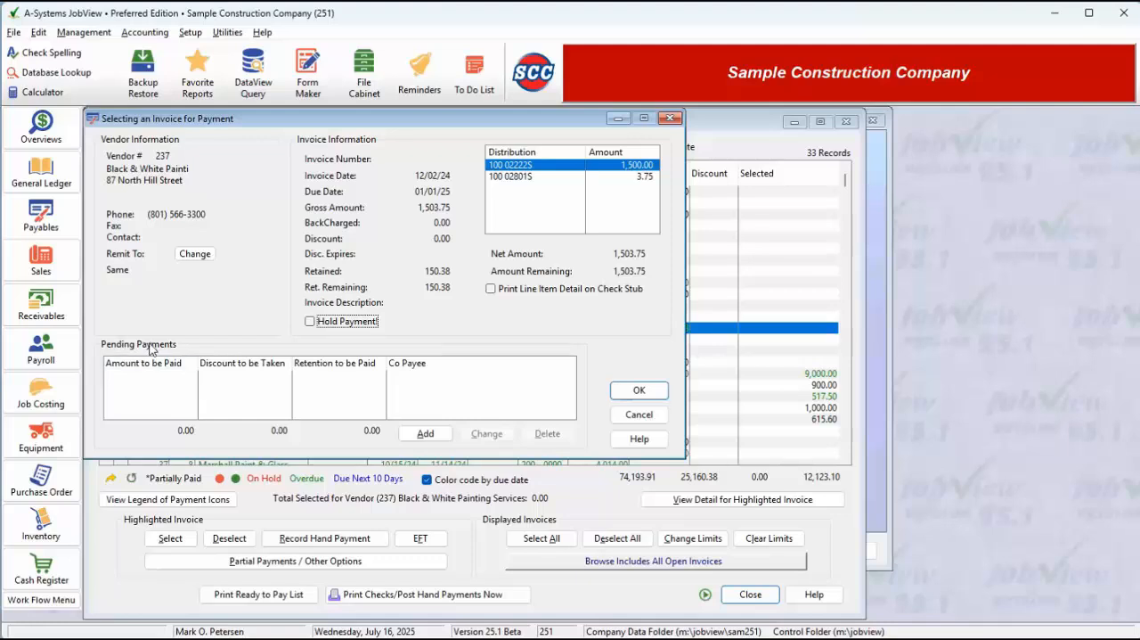
- Add a pending payment that does not pay the invoice in full, with an amount to be paid of 800.00
left_click(425, 434)
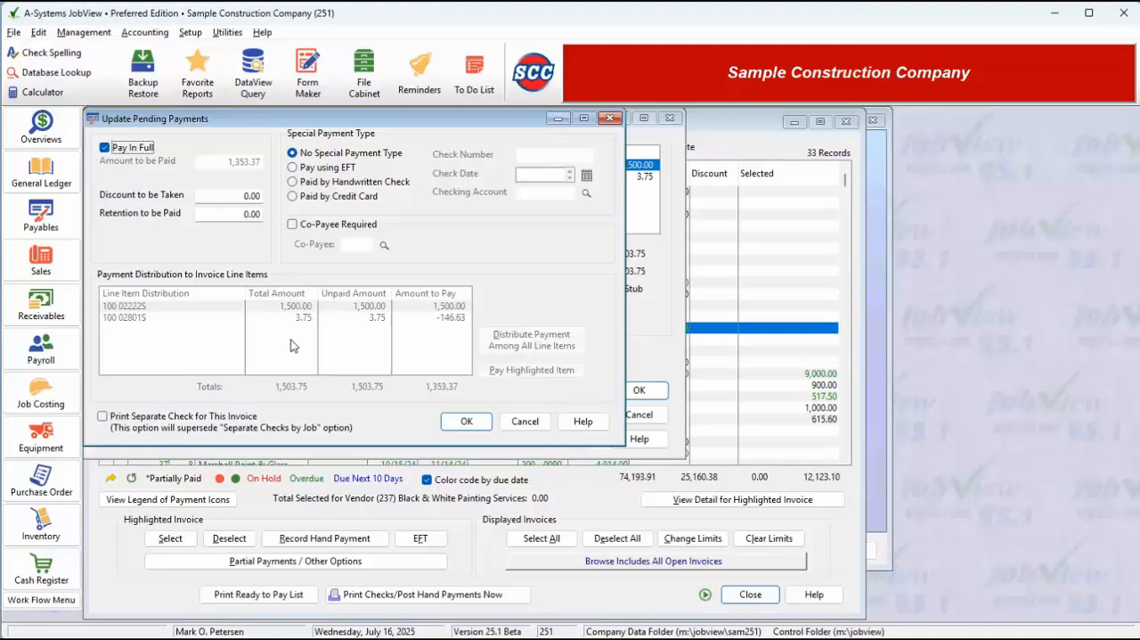
left_click(104, 148)
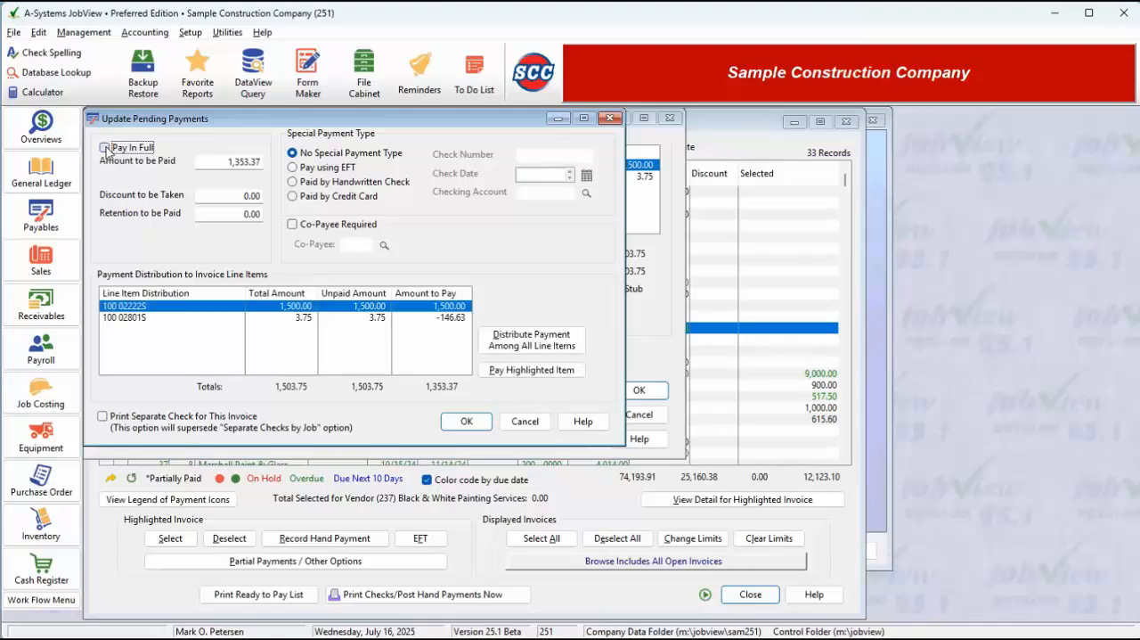
left_click(226, 161)
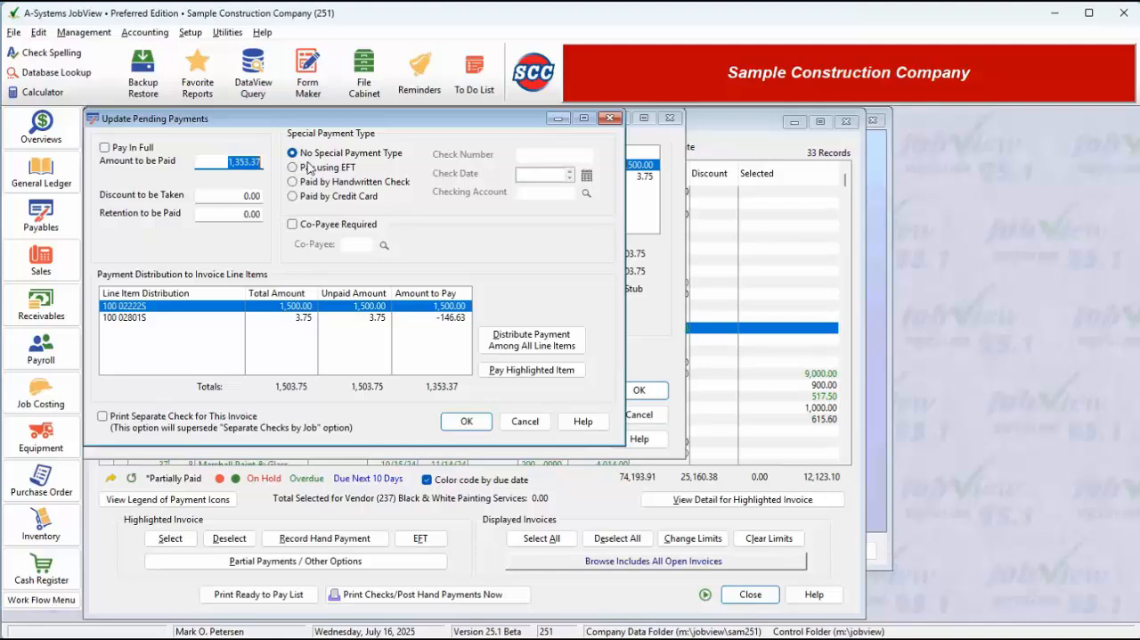
type("800")
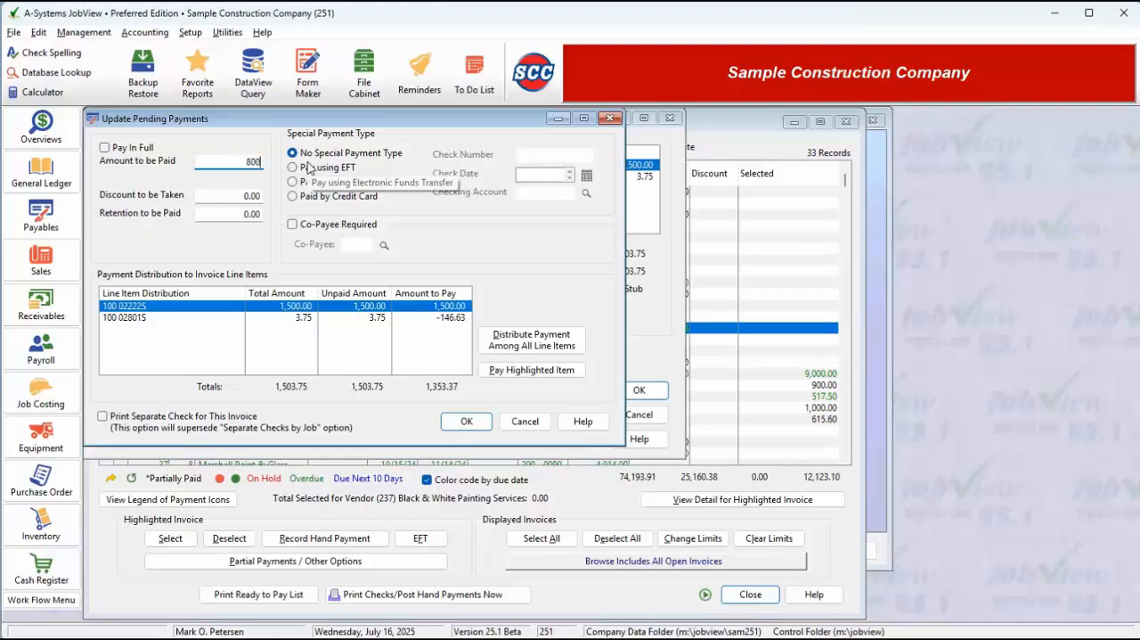
key("Tab")
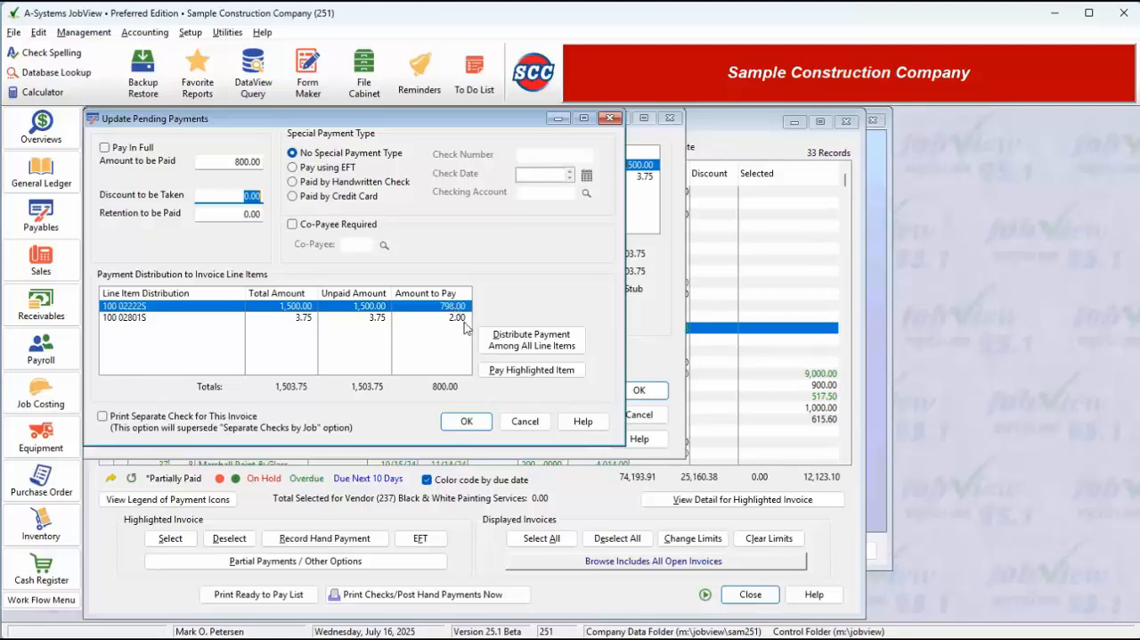
- Distribute 800.00 of the payment to line item 100 02222S and nothing to line item 100 02801S
left_click(505, 372)
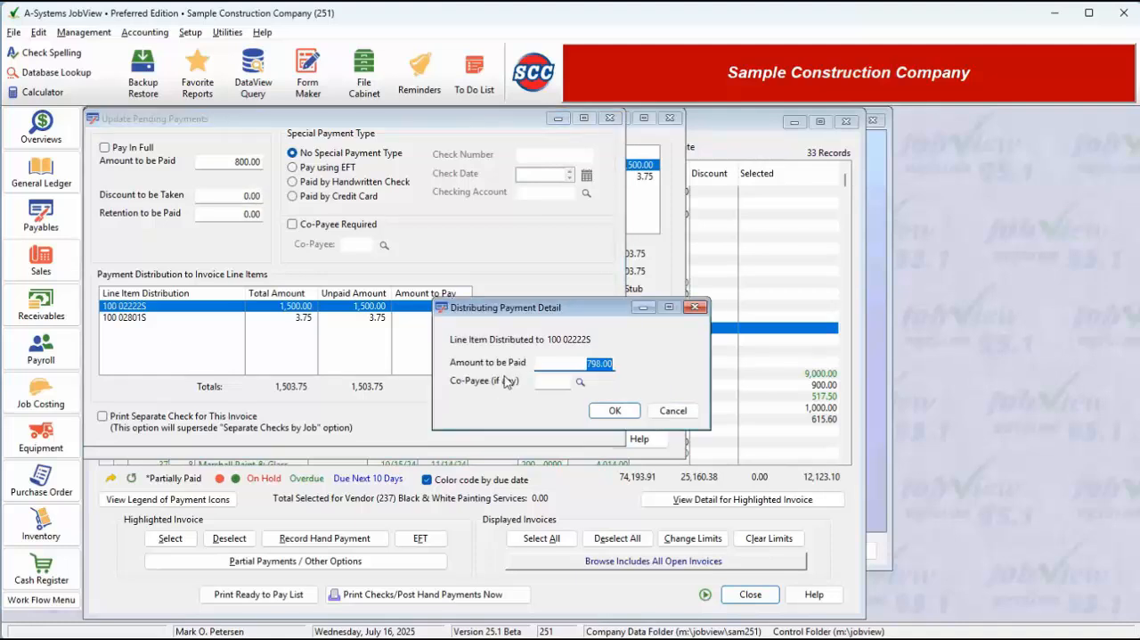
type("800")
left_click(615, 410)
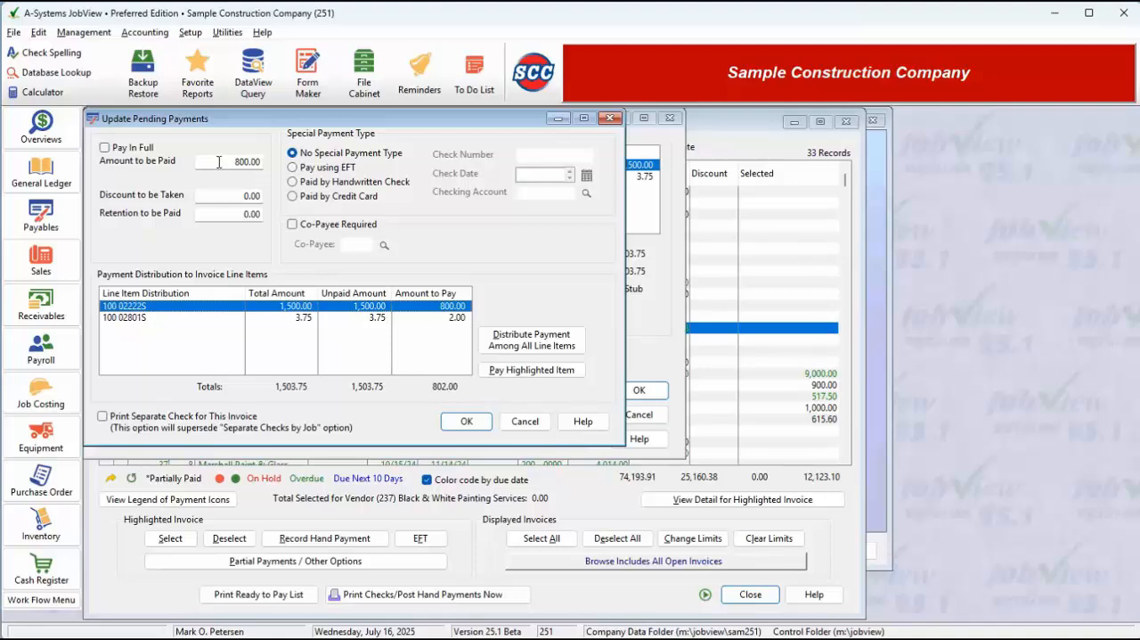
left_click(456, 323)
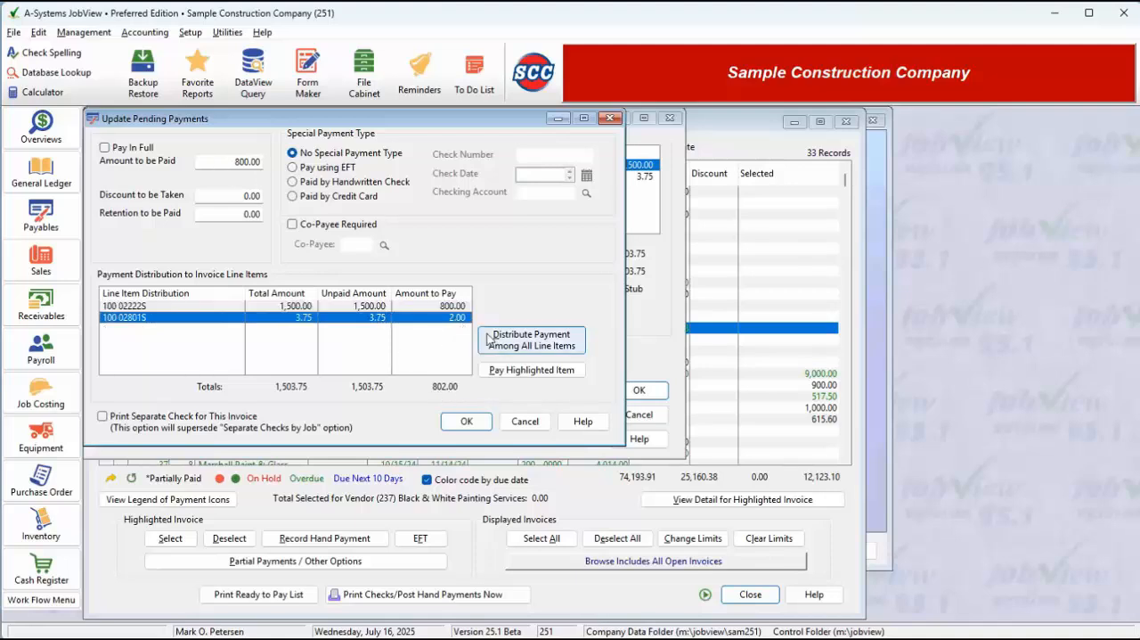
left_click(531, 369)
key("Tab")
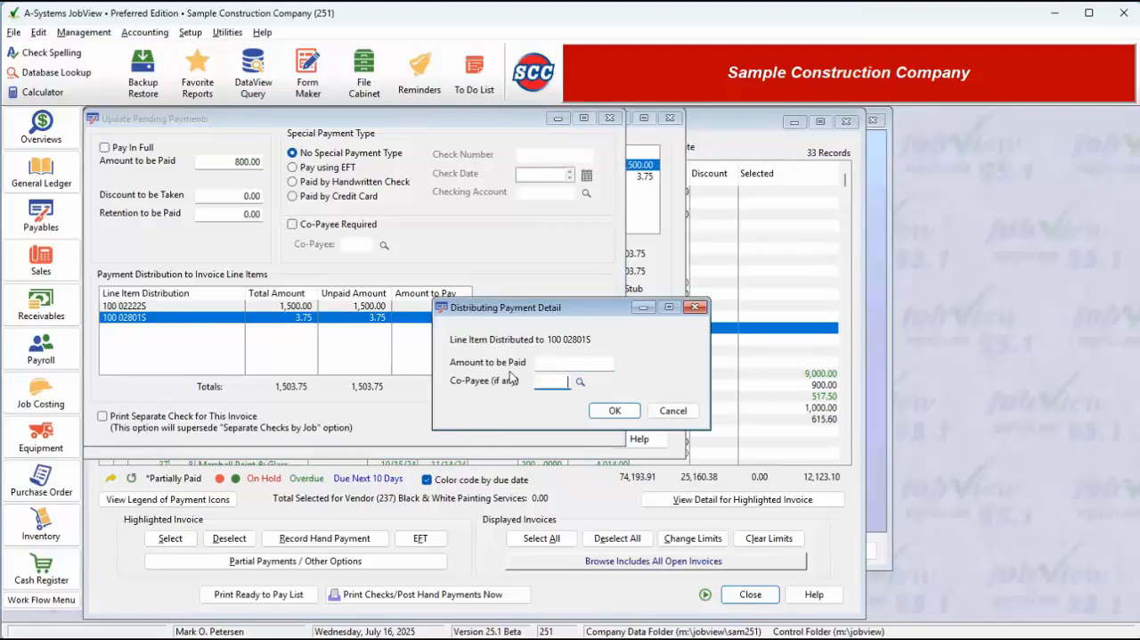
left_click(623, 414)
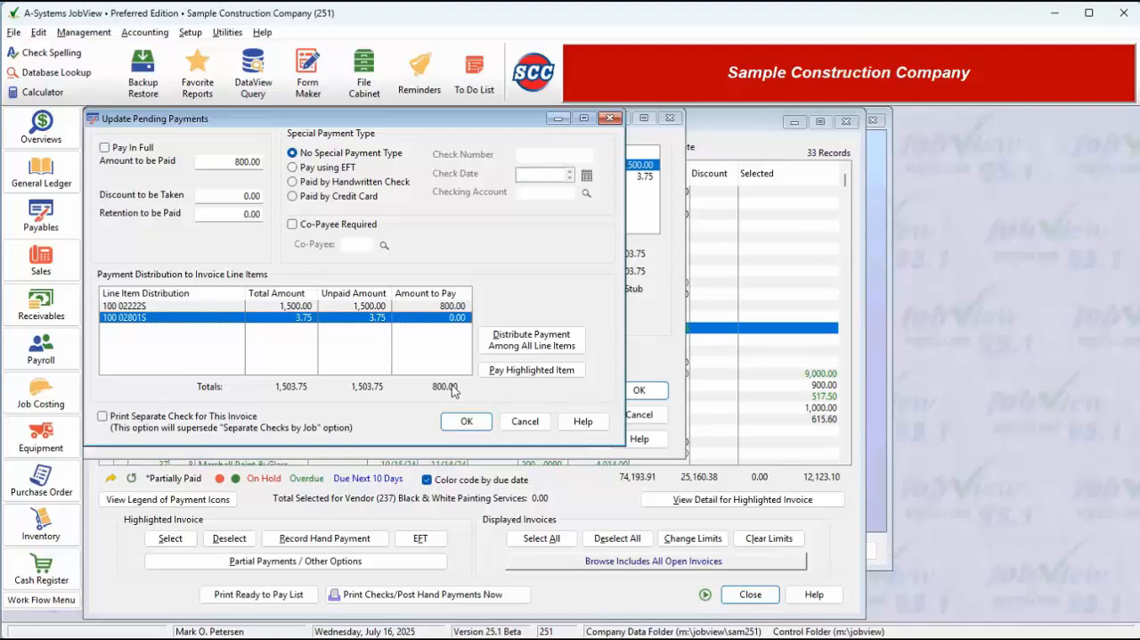
- Try the EFT, handwritten check and credit card payment types in turn, and return to No Special Payment Type
left_click(346, 171)
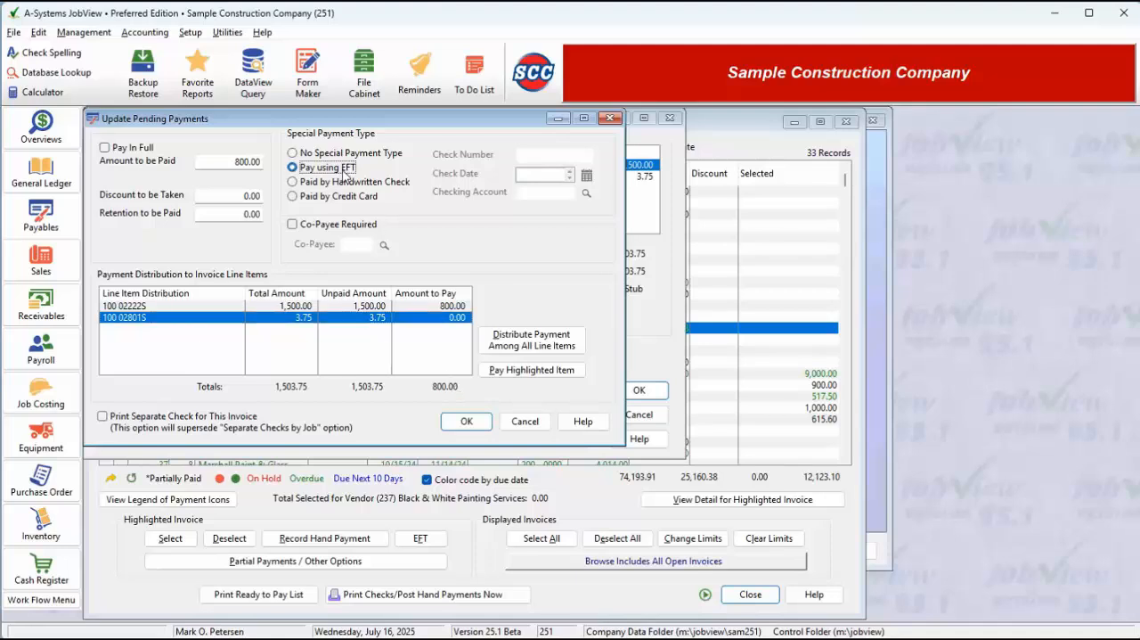
left_click(339, 182)
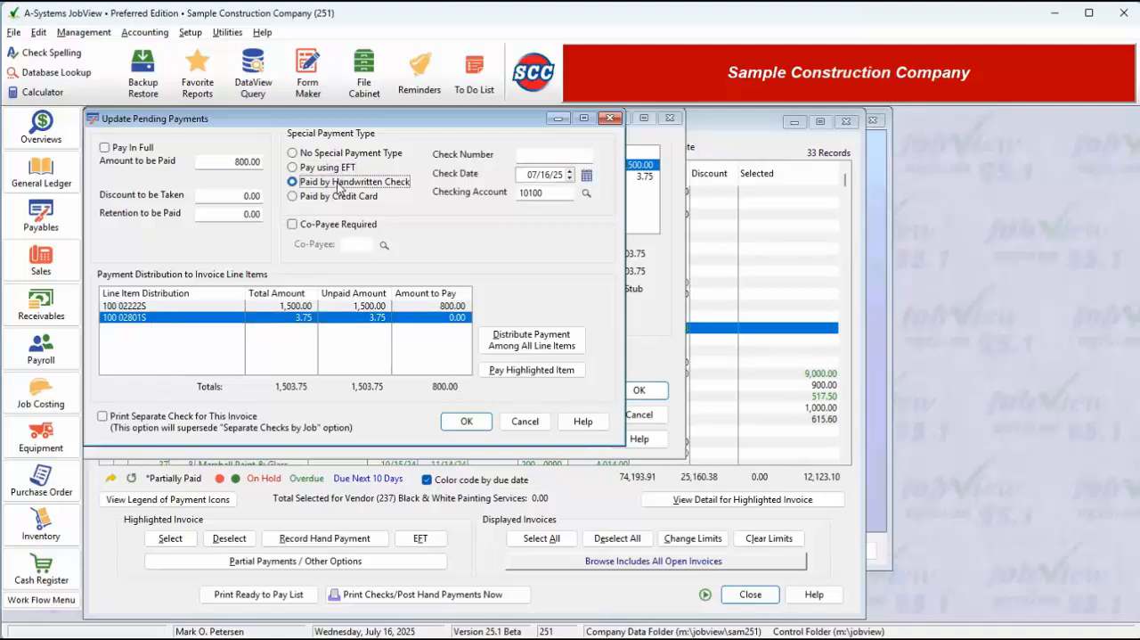
left_click(337, 197)
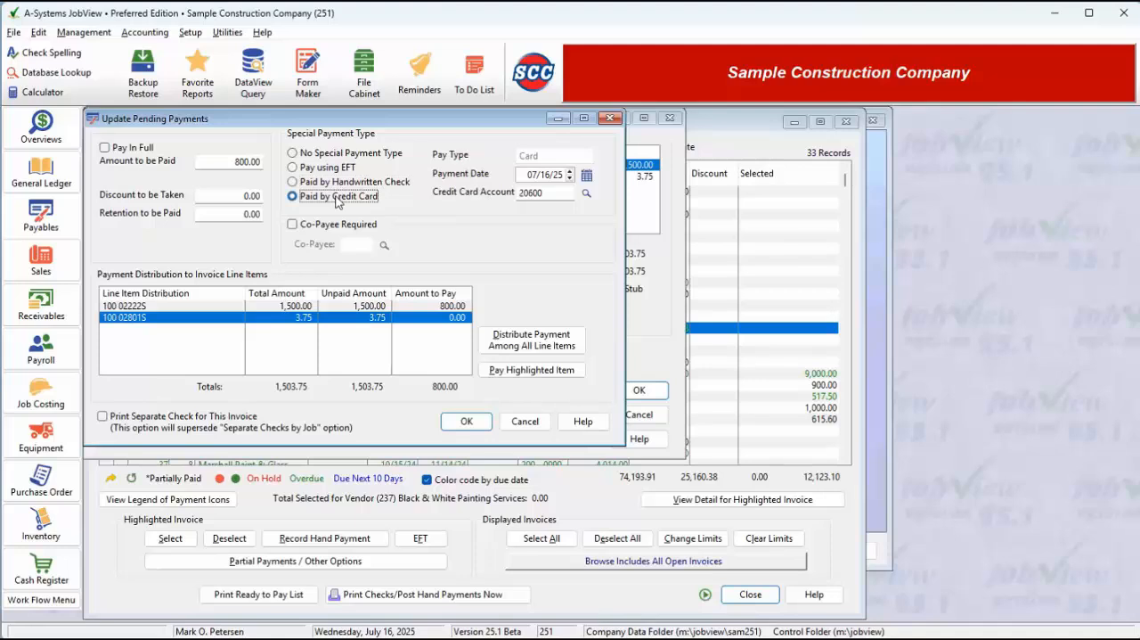
left_click(334, 155)
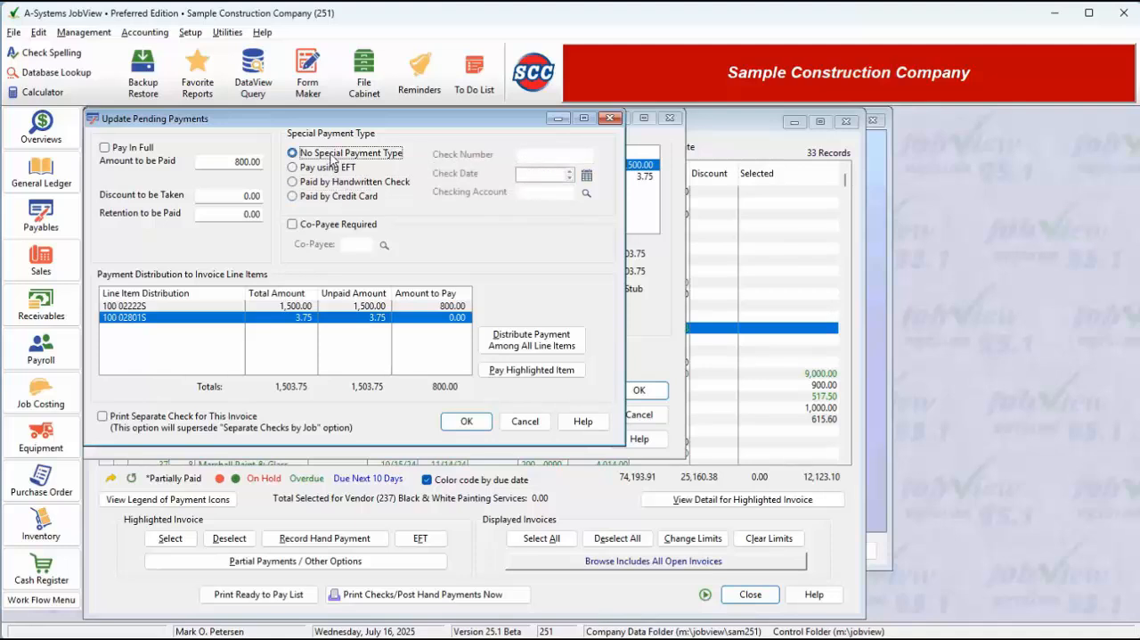
- Require a co-payee for the pending payment and choose Broadway Electric from the vendor list
left_click(301, 227)
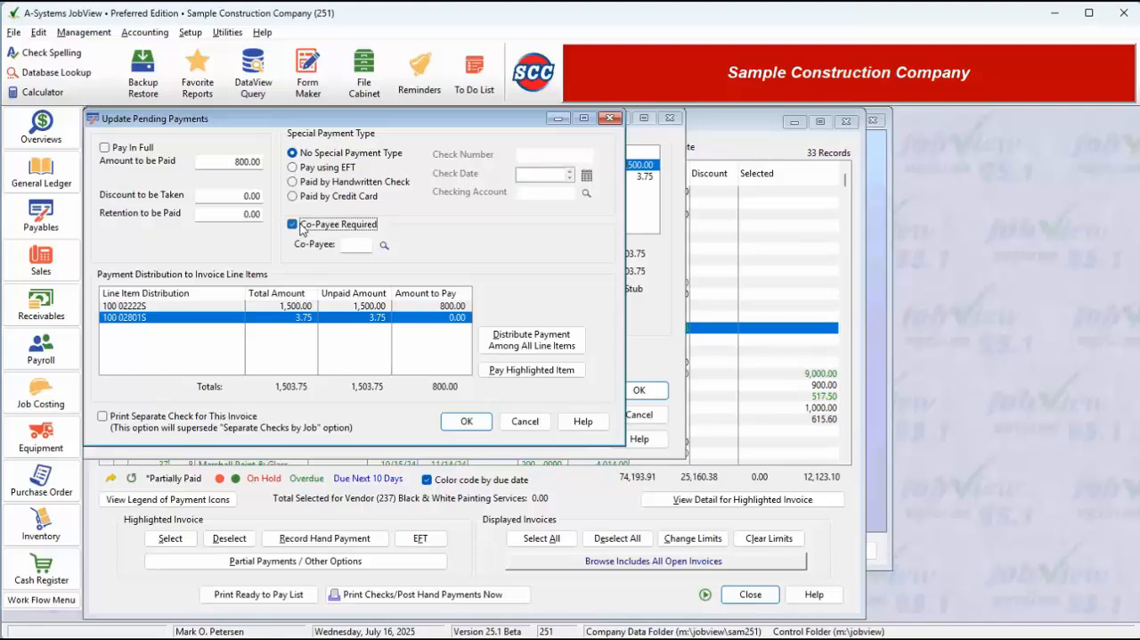
left_click(383, 247)
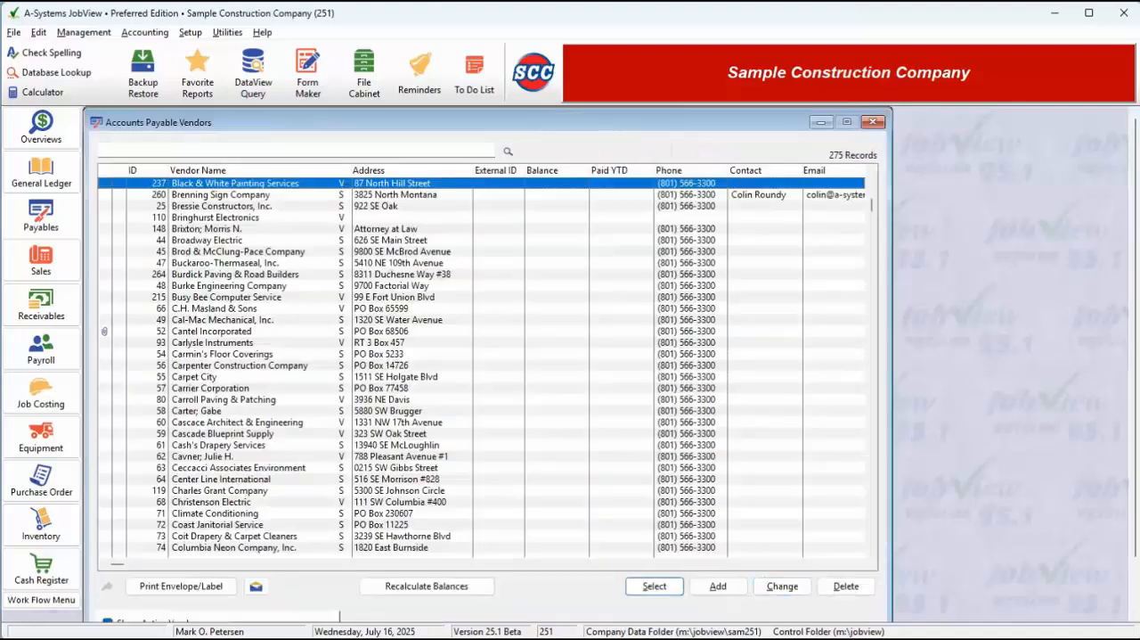
double_click(205, 239)
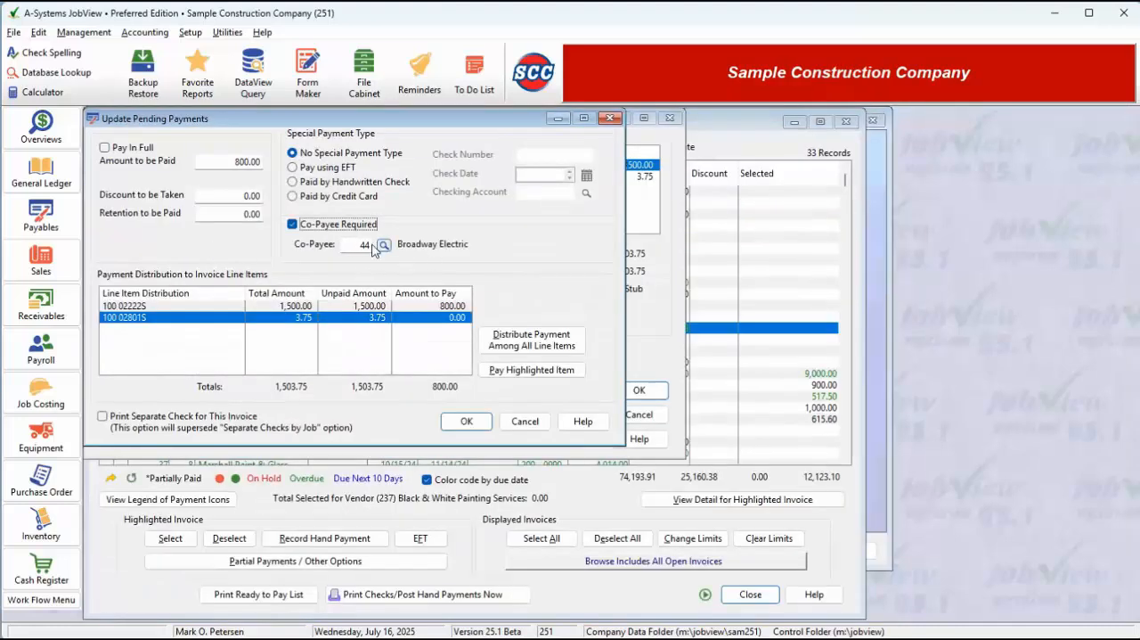
- Clear the co-payee, keep the existing line item co-payees, and turn off the co-payee requirement
left_click(357, 246)
key("Delete")
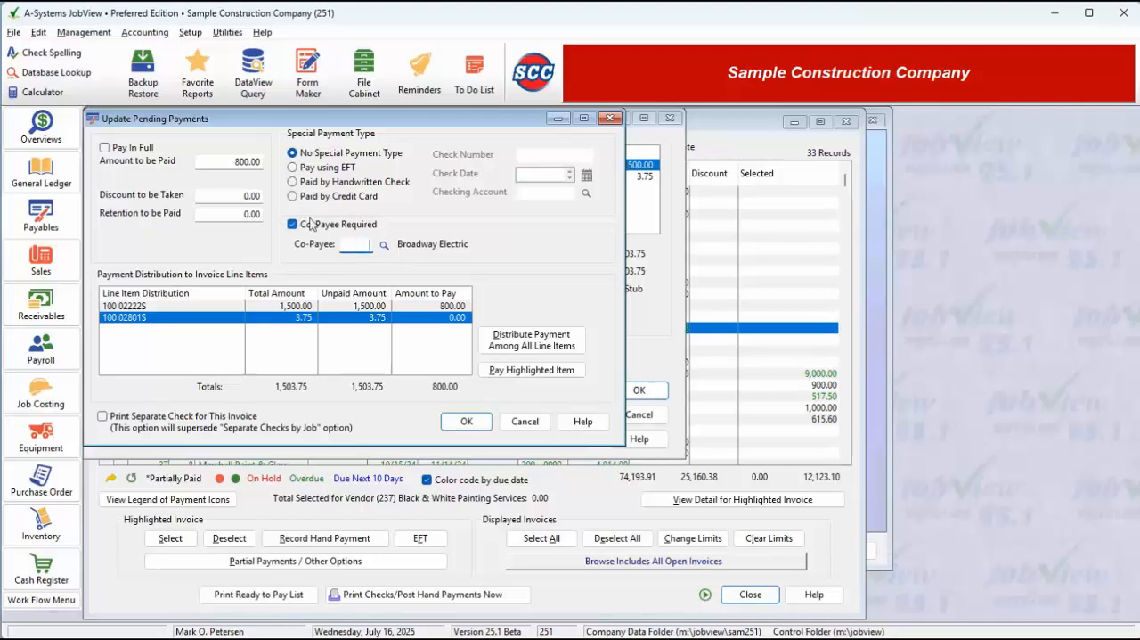
left_click(309, 224)
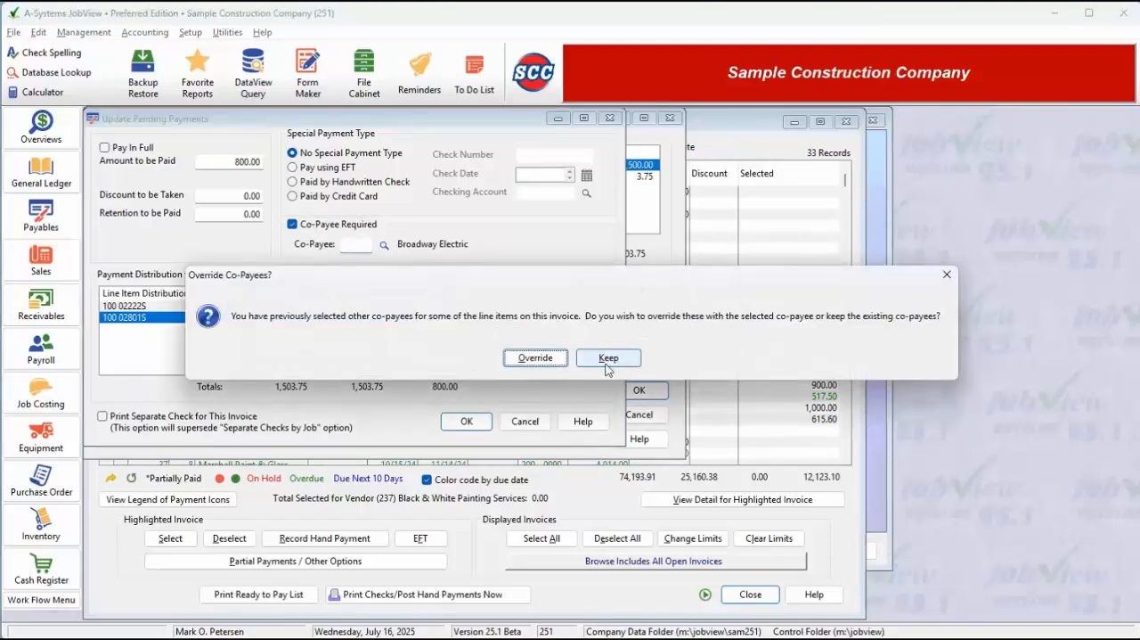
left_click(607, 360)
left_click(302, 228)
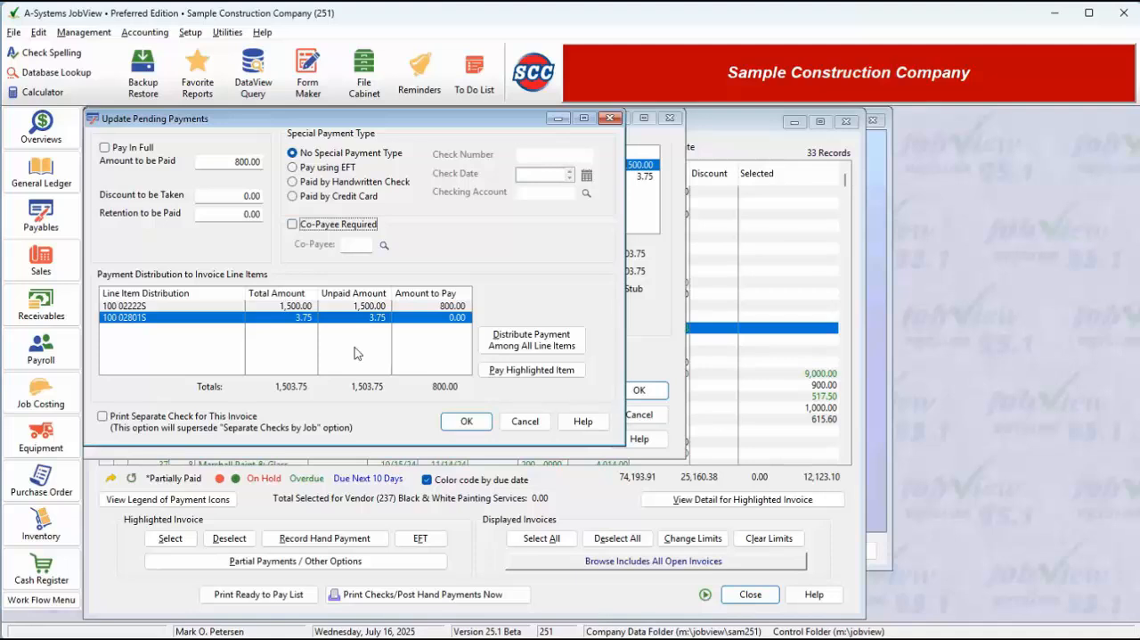
- Save the 800.00 partial payment, overriding the line item co-payees, and accept the invoice's payment selection
left_click(467, 423)
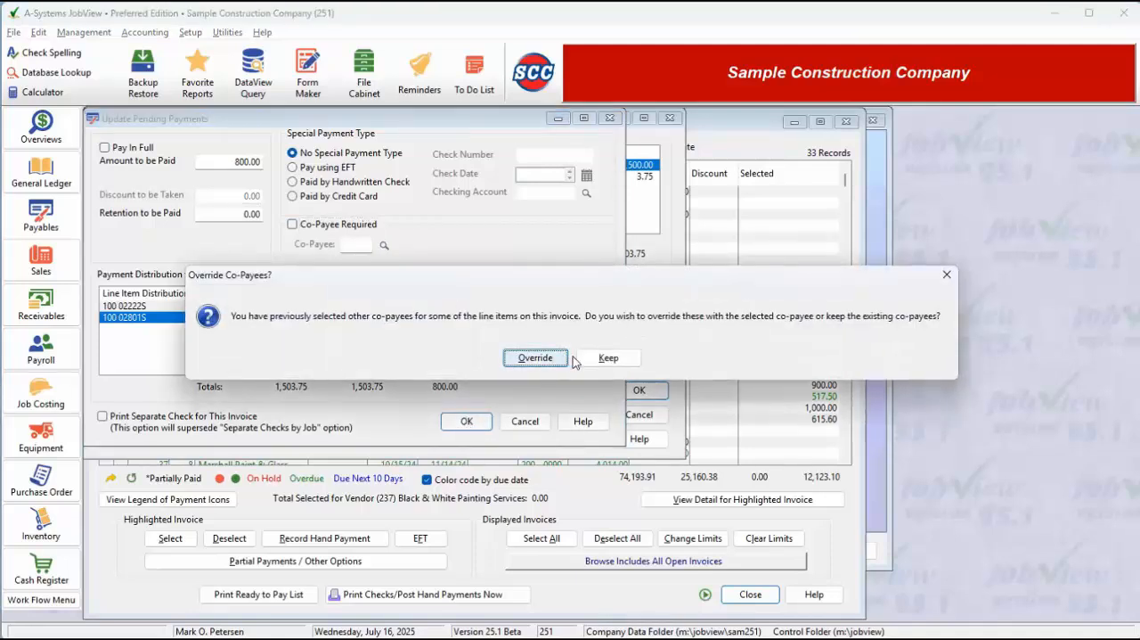
left_click(547, 361)
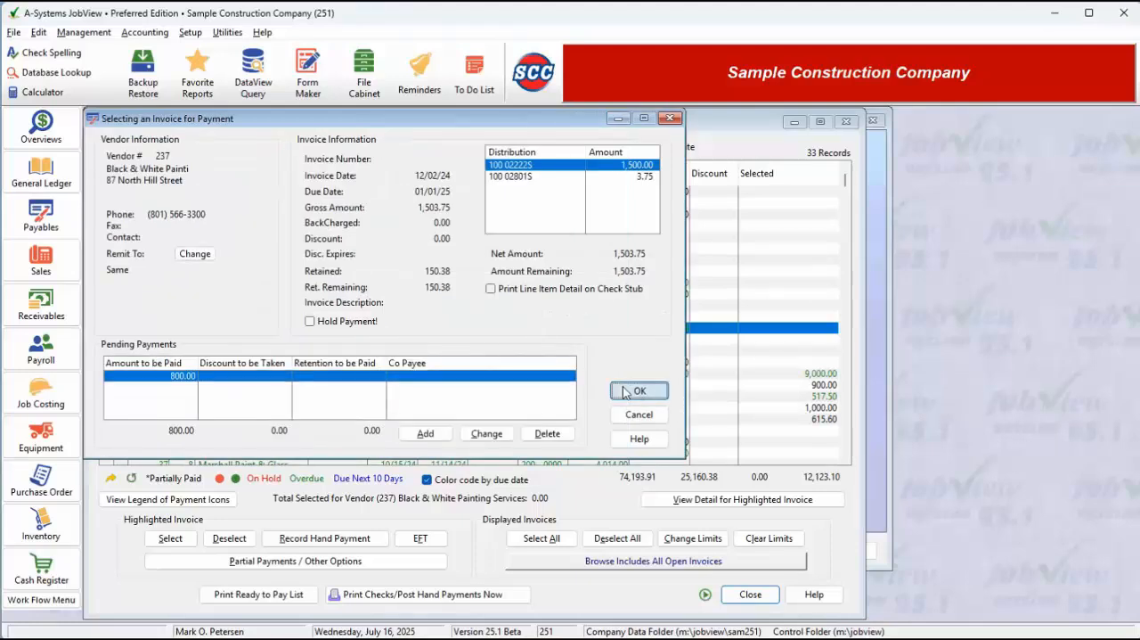
left_click(638, 391)
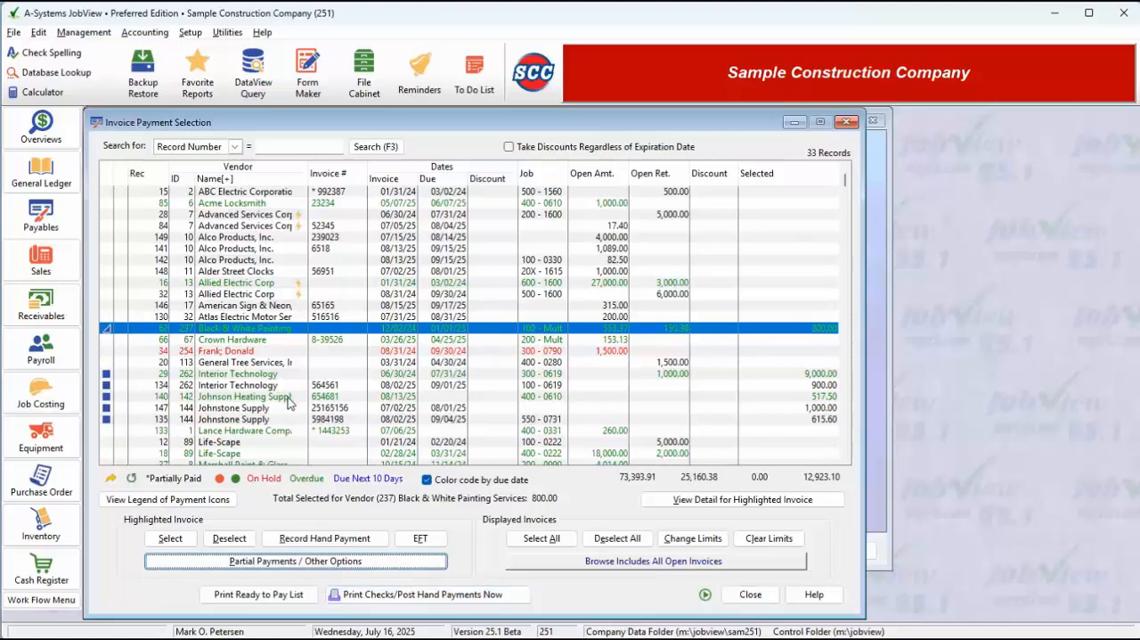
- Record a hand payment by handwritten check for the American Sign & Neon invoice, with check number 234
left_click(233, 309)
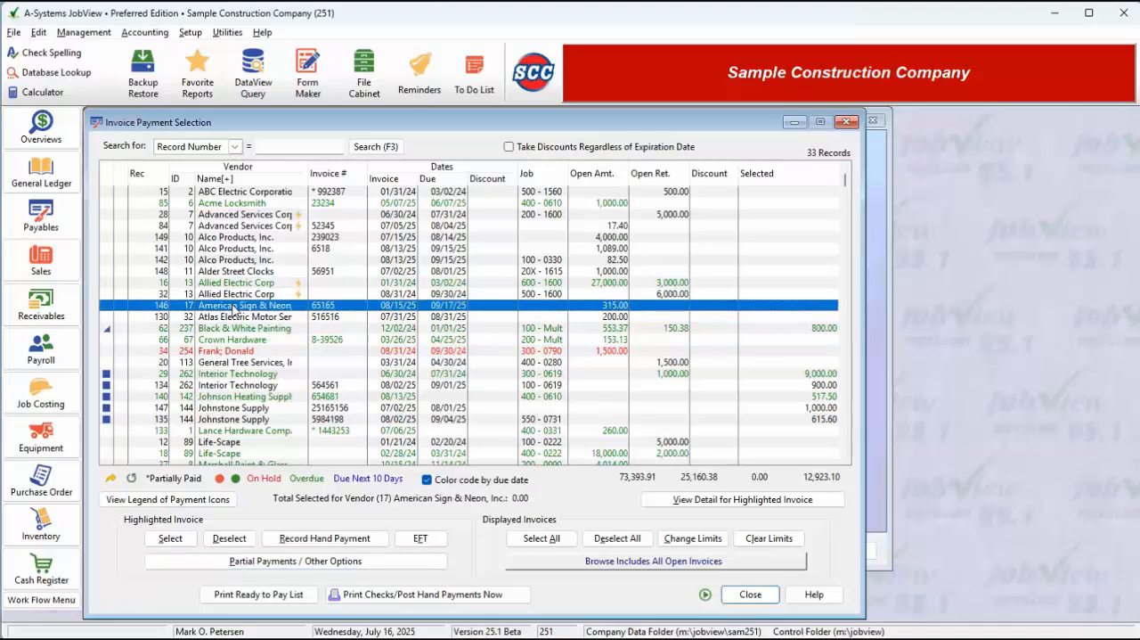
left_click(360, 539)
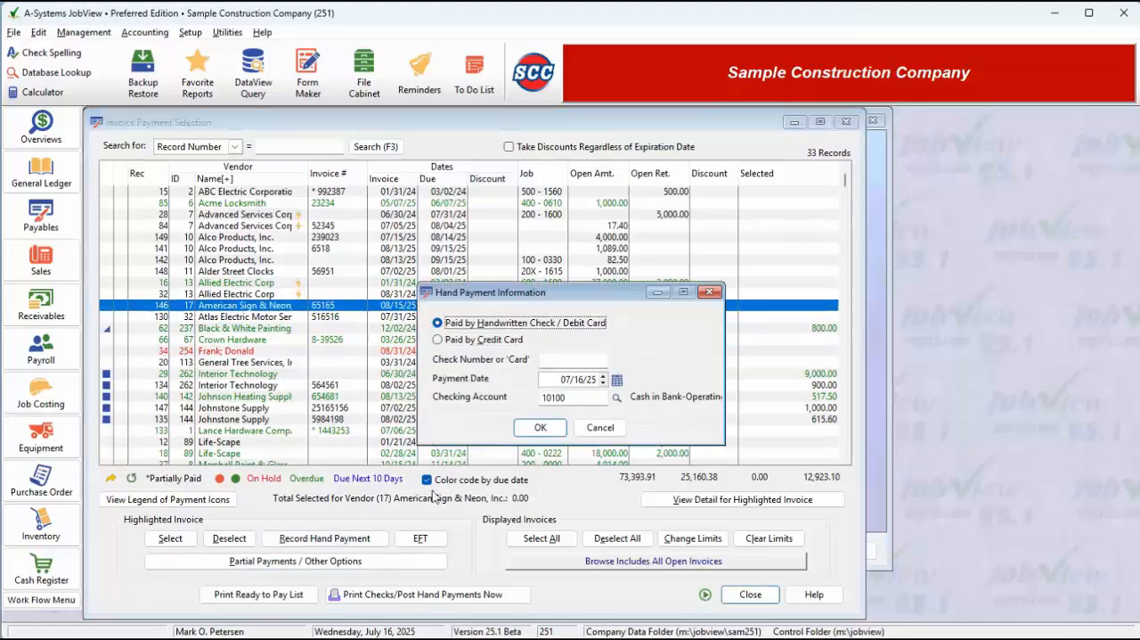
type("234")
left_click(541, 428)
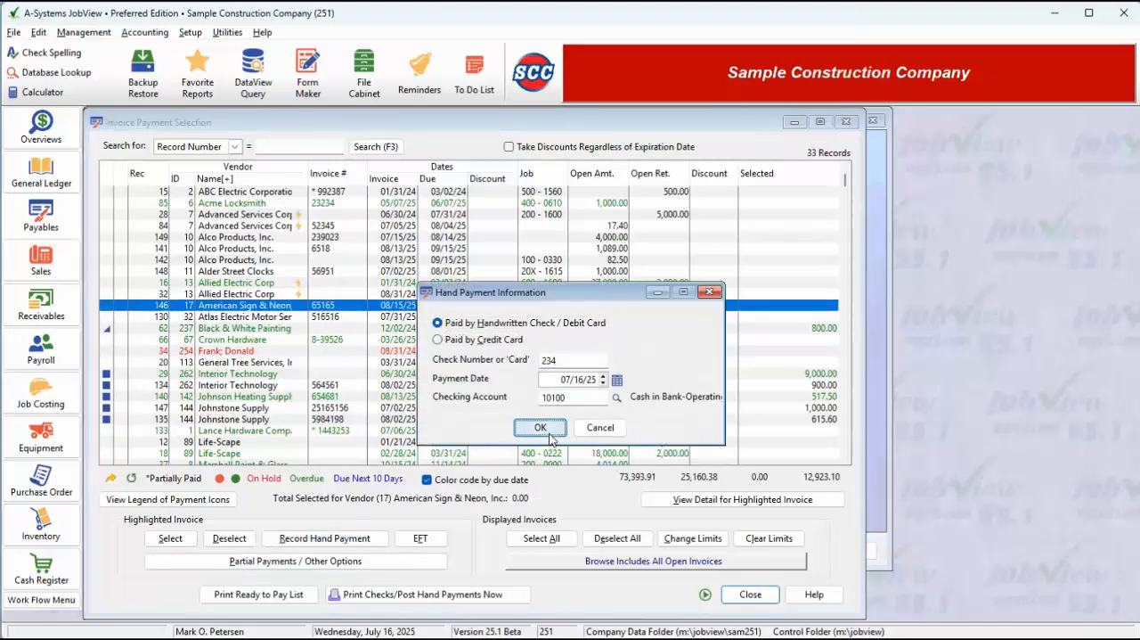
- Close the invoice payment selection, acknowledge the hand check reminder, and leave check printing without printing or posting anything
left_click(759, 597)
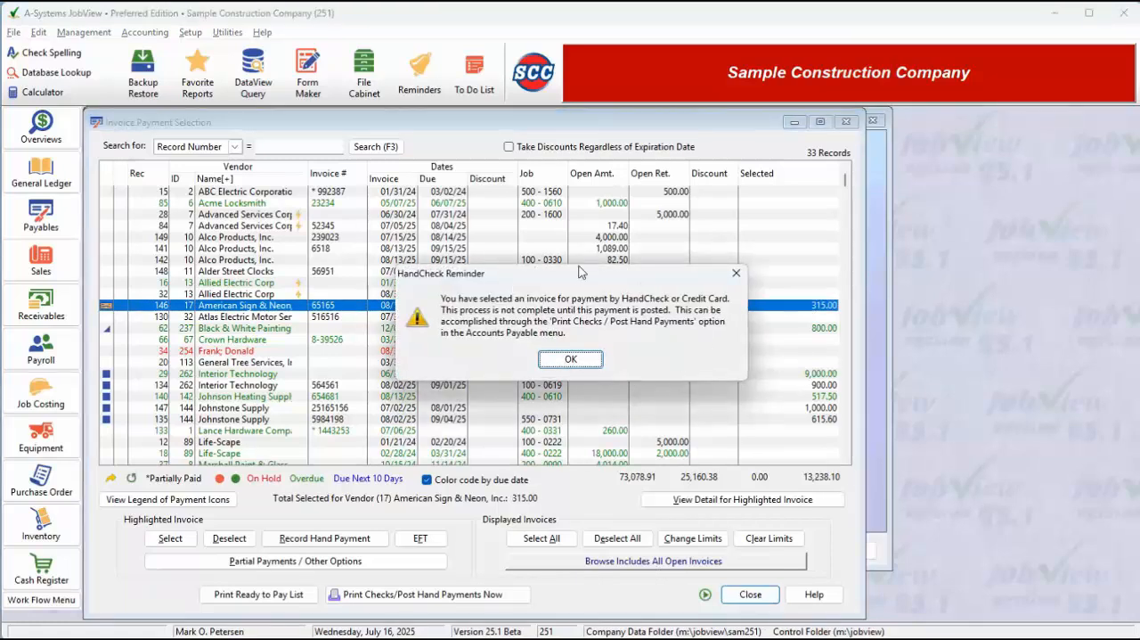
left_click(571, 359)
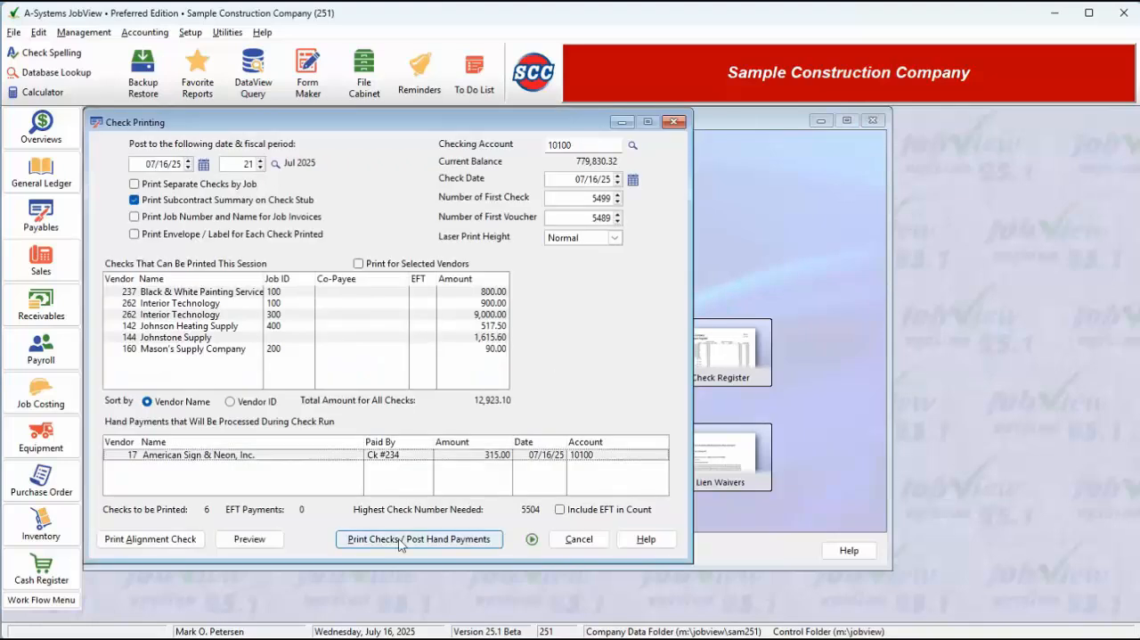
left_click(580, 539)
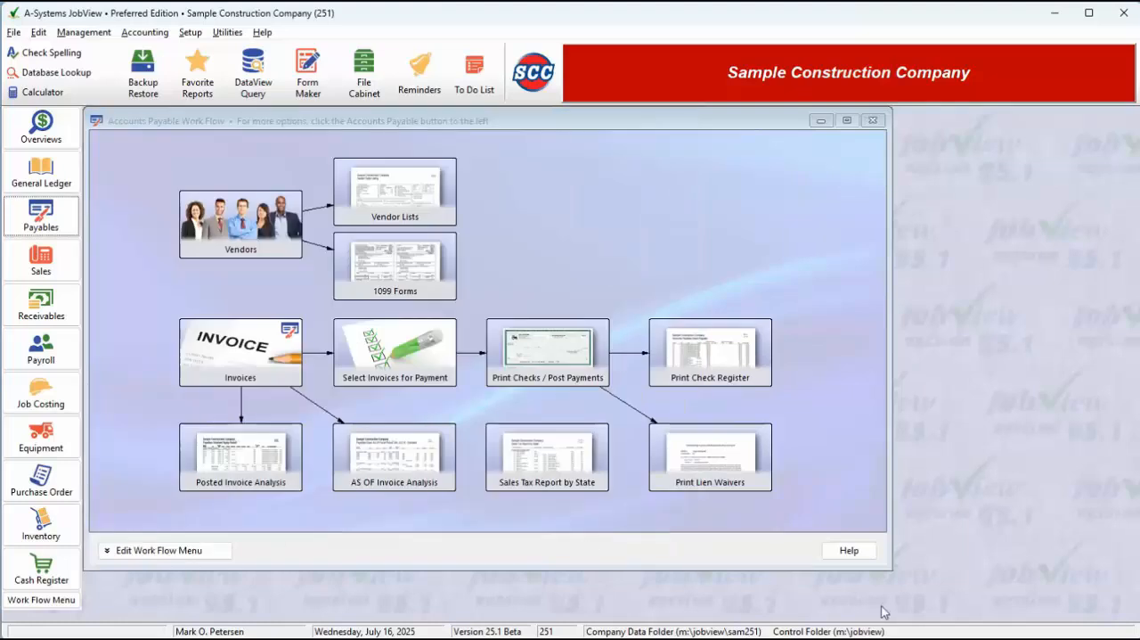